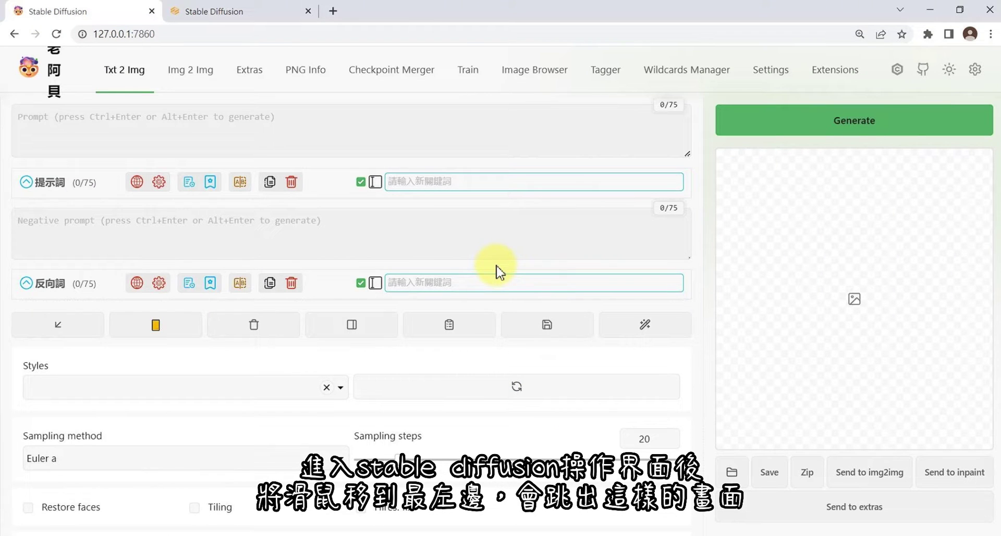
# Reveal the quick settings and extra networks sidebars, and look through the generation parameters beside the output area.
pyautogui.moveTo(2, 256)
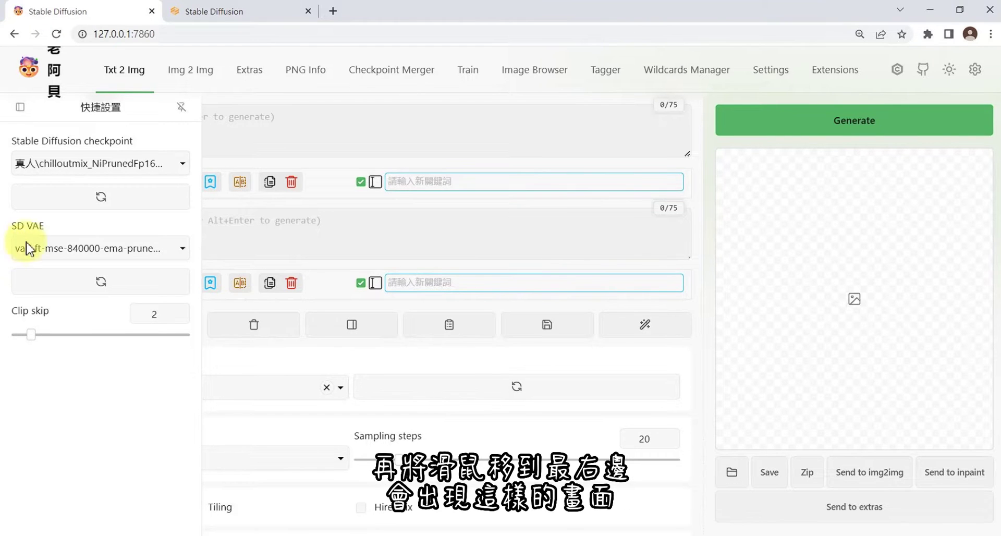
pyautogui.moveTo(998, 229)
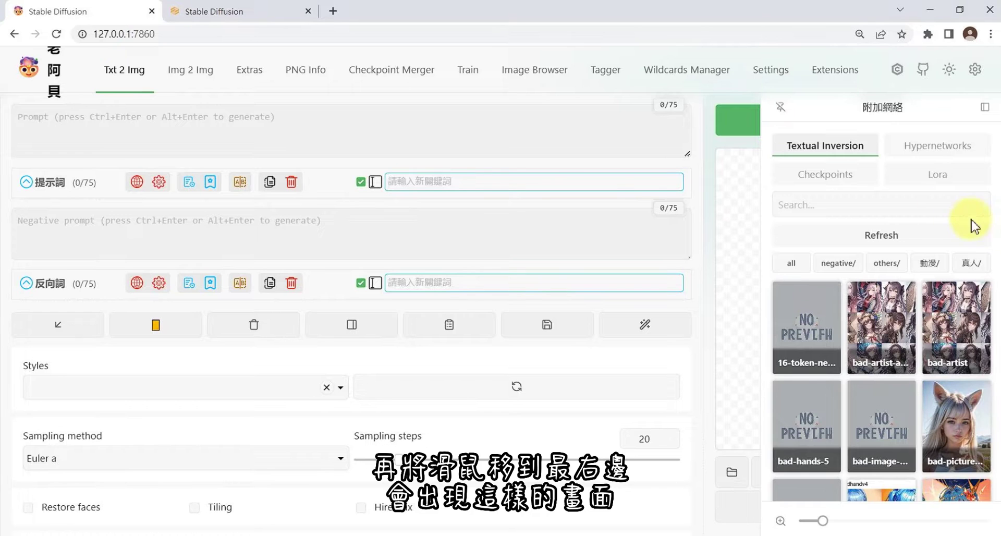
pyautogui.moveTo(706, 213)
pyautogui.mouseDown()
pyautogui.moveTo(664, 217)
pyautogui.moveTo(688, 208)
pyautogui.moveTo(671, 205)
pyautogui.moveTo(706, 209)
pyautogui.mouseUp()
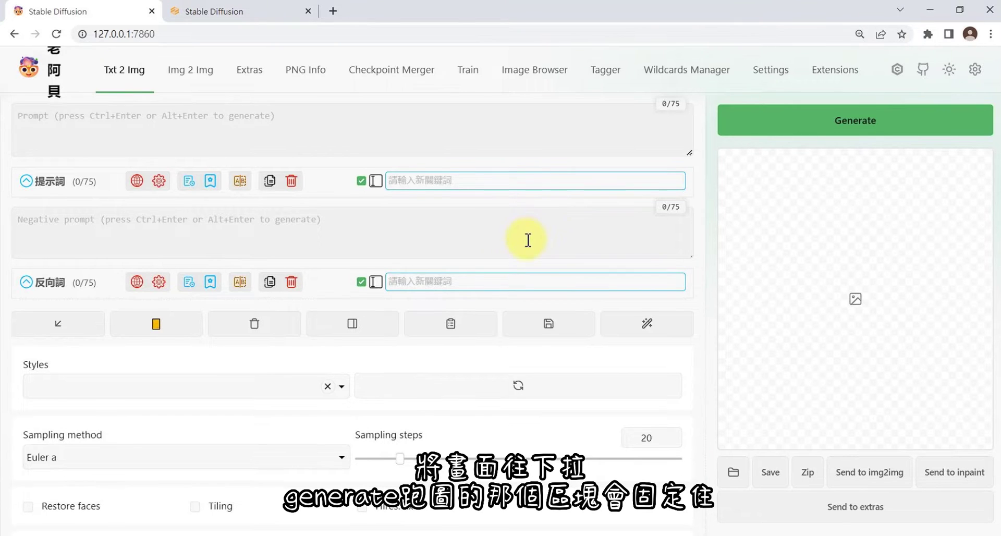
pyautogui.scroll(-9, 527, 239)
pyautogui.scroll(8, 524, 261)
pyautogui.scroll(1, 520, 259)
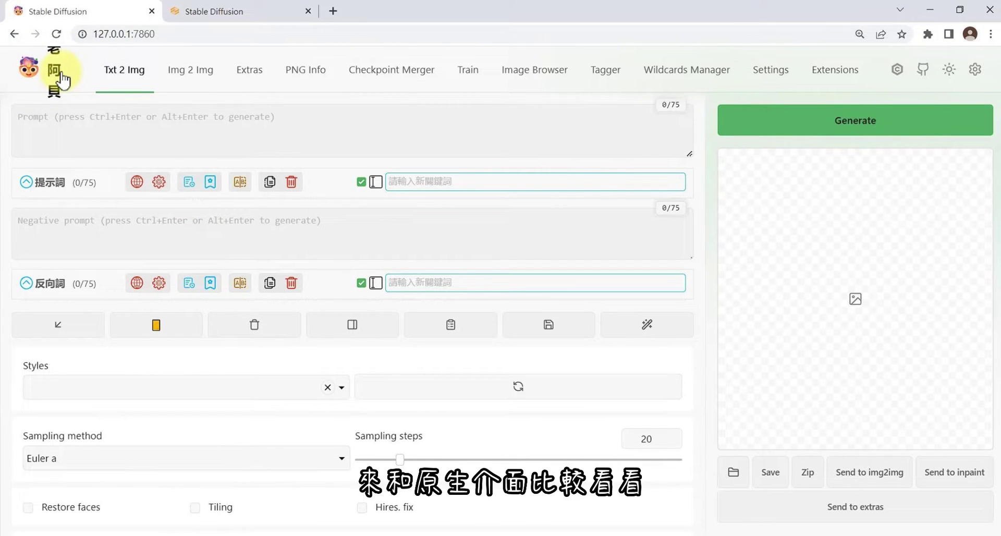
# Compare the original interface's checkpoint, VAE and Clip skip row with the themed quick settings sidebar, pinning and unpinning that sidebar.
pyautogui.click(246, 13)
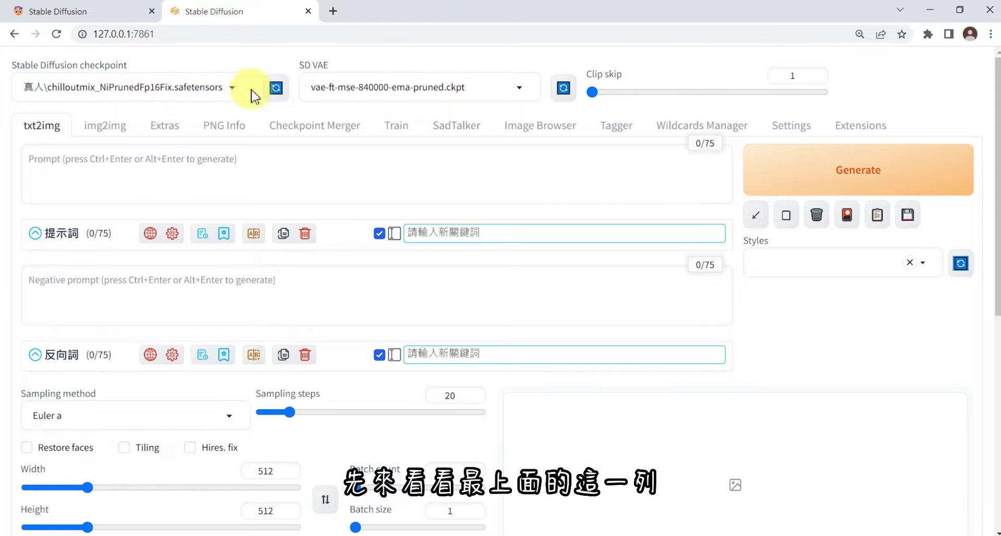
pyautogui.click(76, 12)
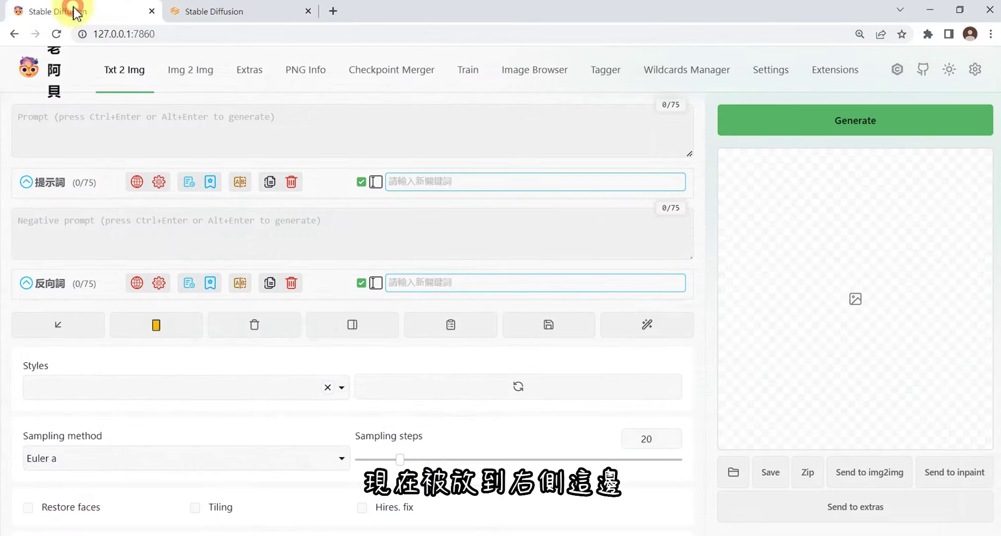
pyautogui.moveTo(6, 188)
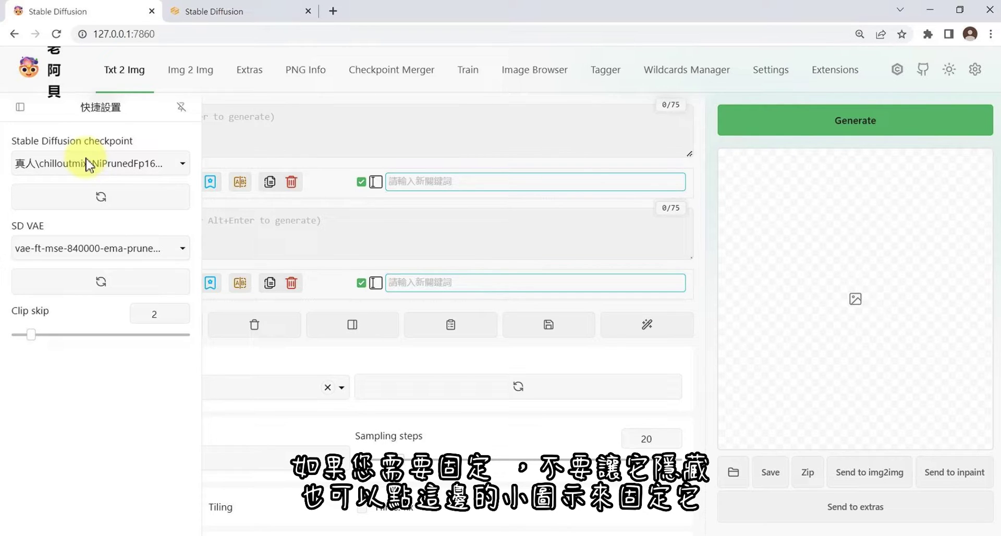
pyautogui.click(181, 108)
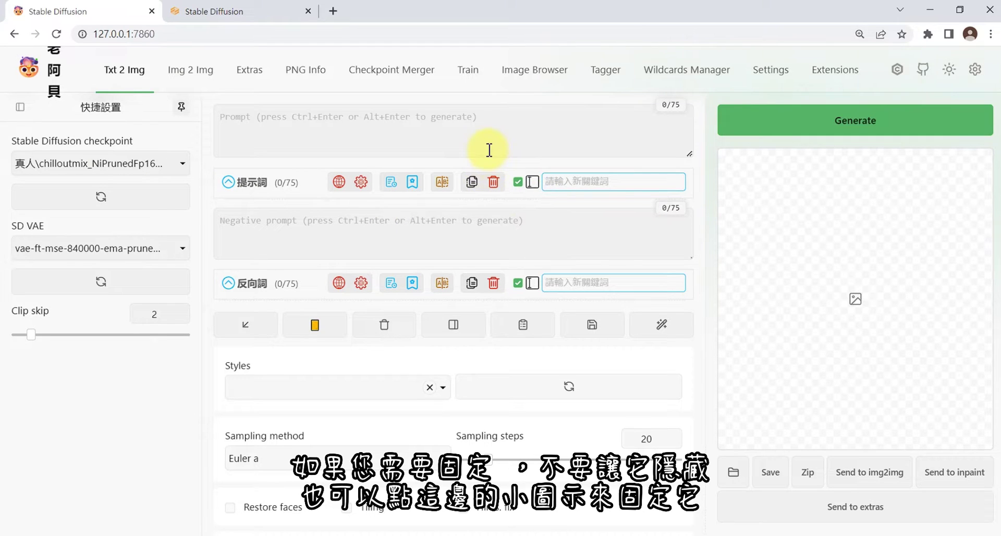
pyautogui.click(180, 106)
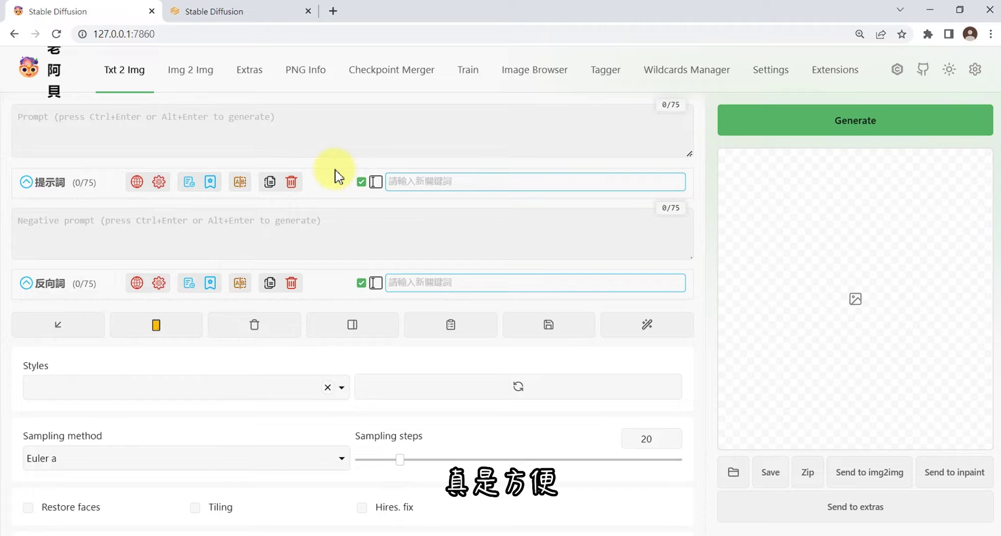
# Show the extra networks browser in the original interface and view its Textual Inversion cards.
pyautogui.click(236, 11)
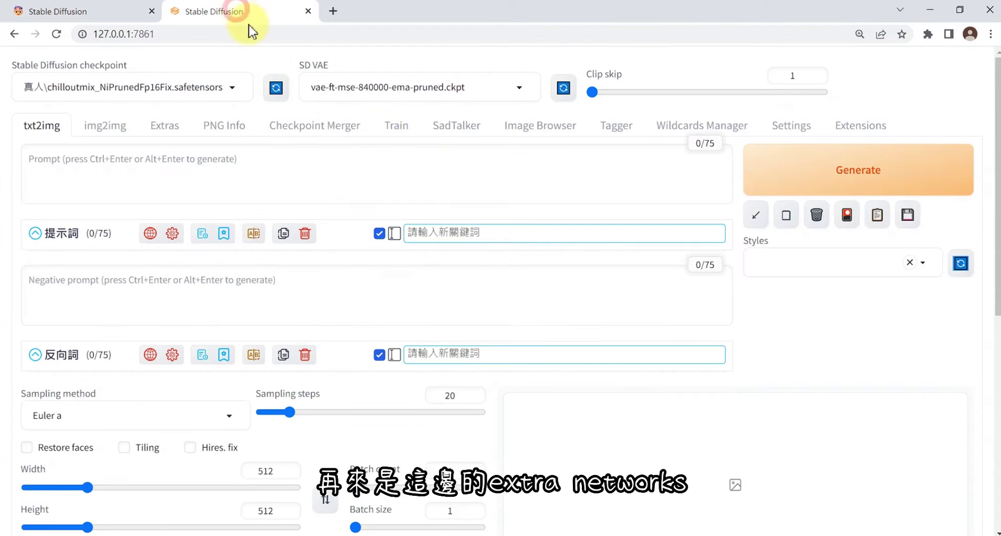
pyautogui.click(846, 215)
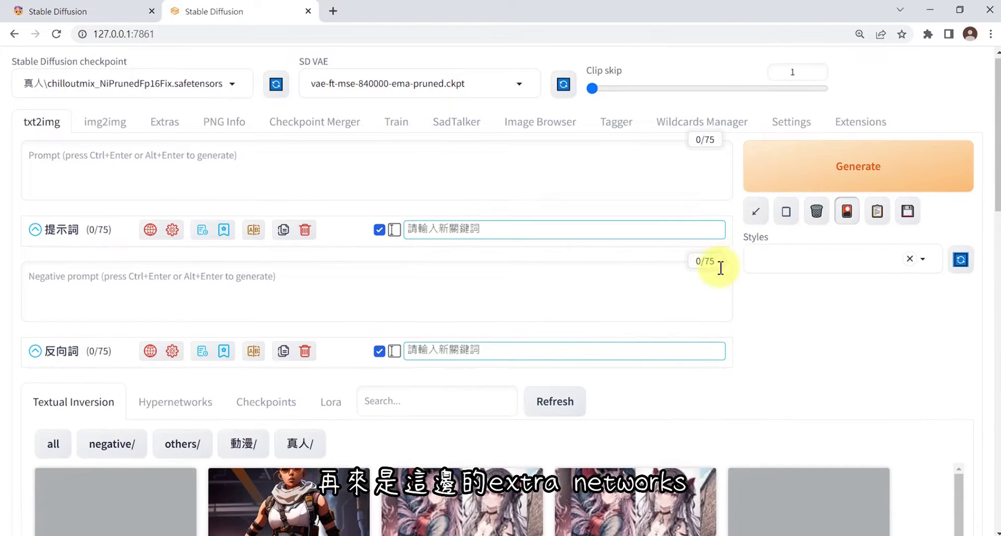
pyautogui.scroll(-4, 183, 474)
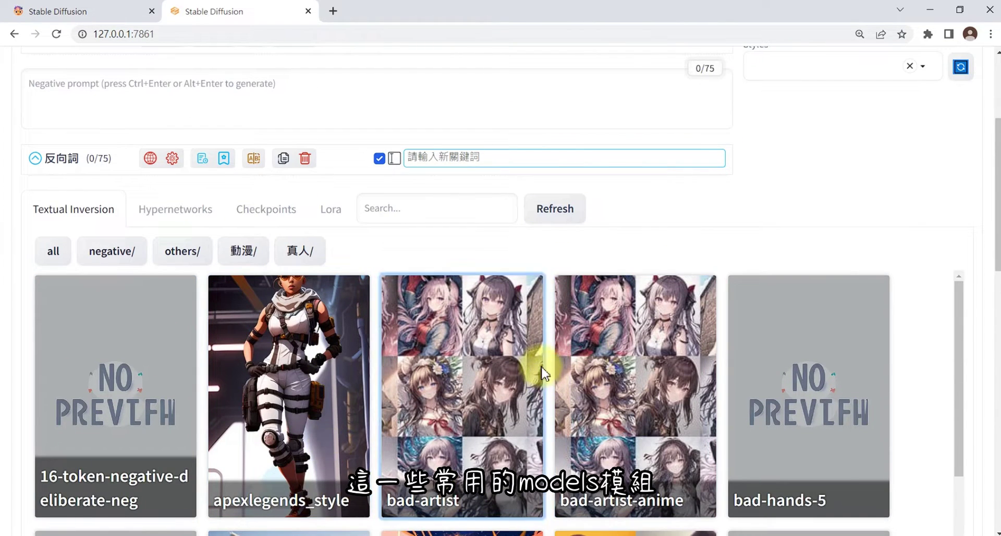
# Pin the extra networks sidebar open in the themed interface and unpin it again.
pyautogui.click(123, 11)
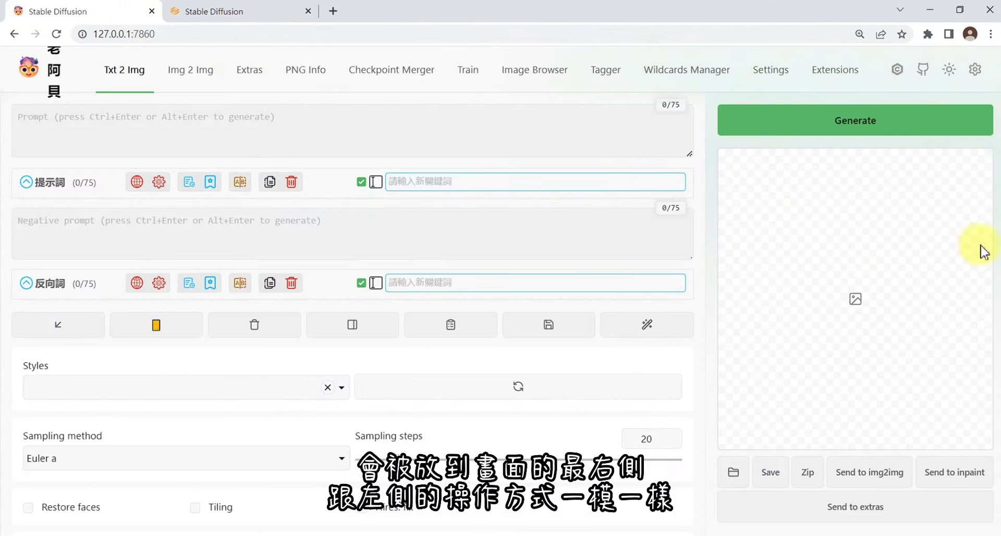
pyautogui.moveTo(993, 242)
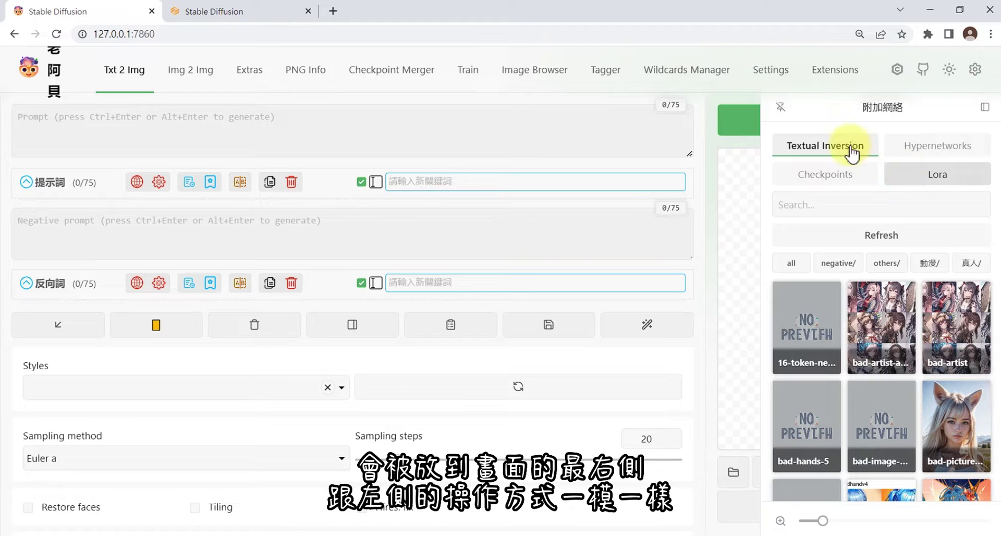
pyautogui.click(780, 110)
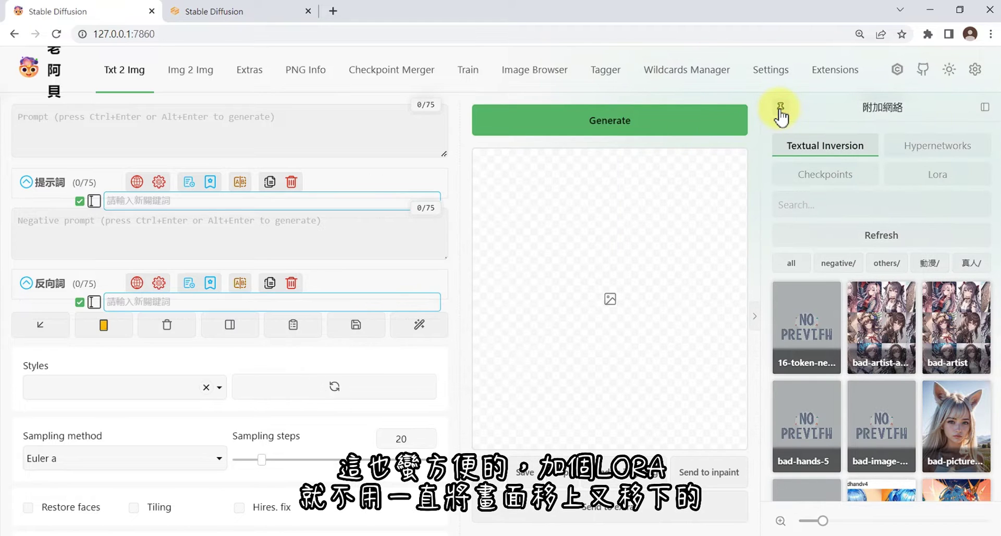
pyautogui.click(780, 109)
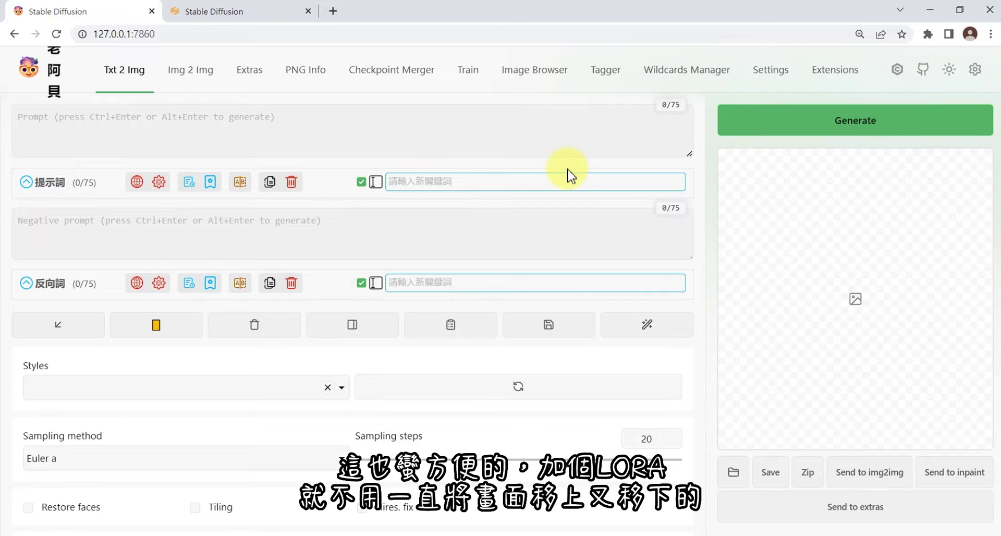
# Hide the extra networks browser in the original interface and examine its generation parameters and output area.
pyautogui.click(250, 19)
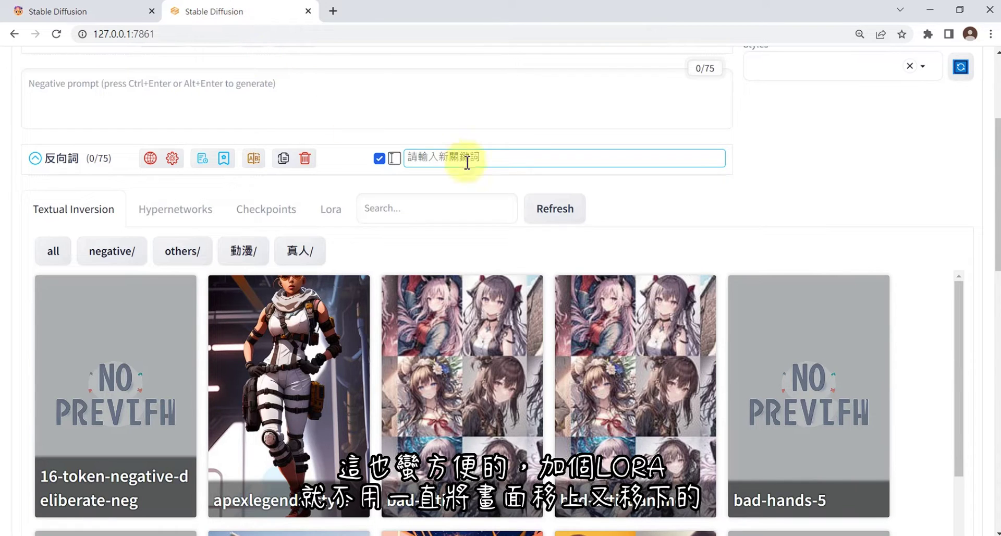
pyautogui.scroll(4, 834, 173)
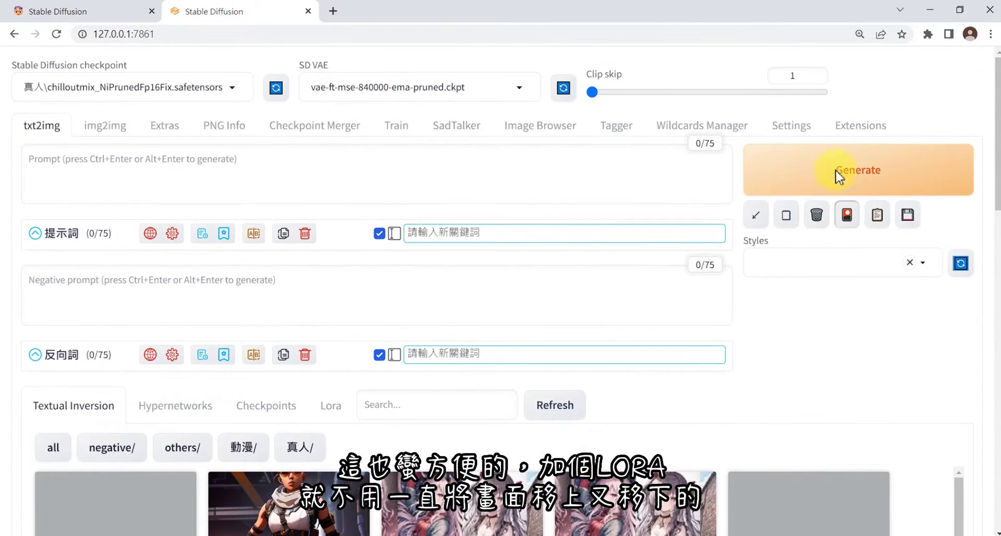
pyautogui.click(846, 216)
pyautogui.scroll(-4, 804, 256)
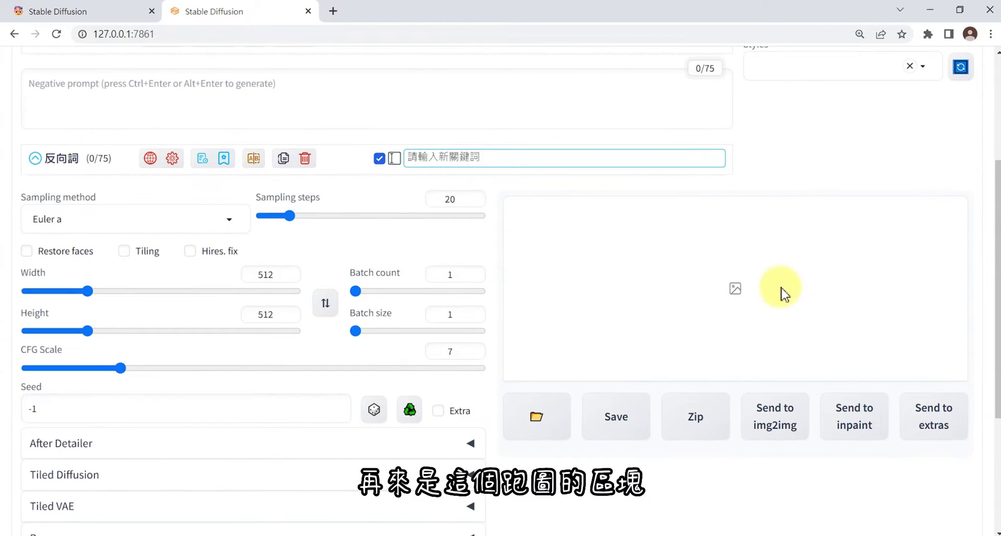
pyautogui.moveTo(788, 407); pyautogui.dragTo(592, 362)
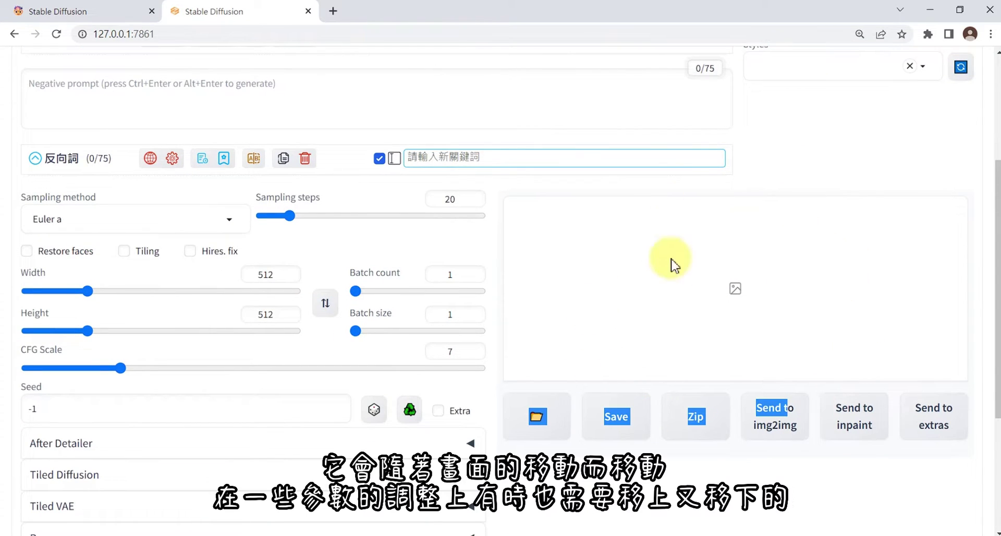
pyautogui.scroll(-4, 521, 328)
pyautogui.scroll(7, 462, 330)
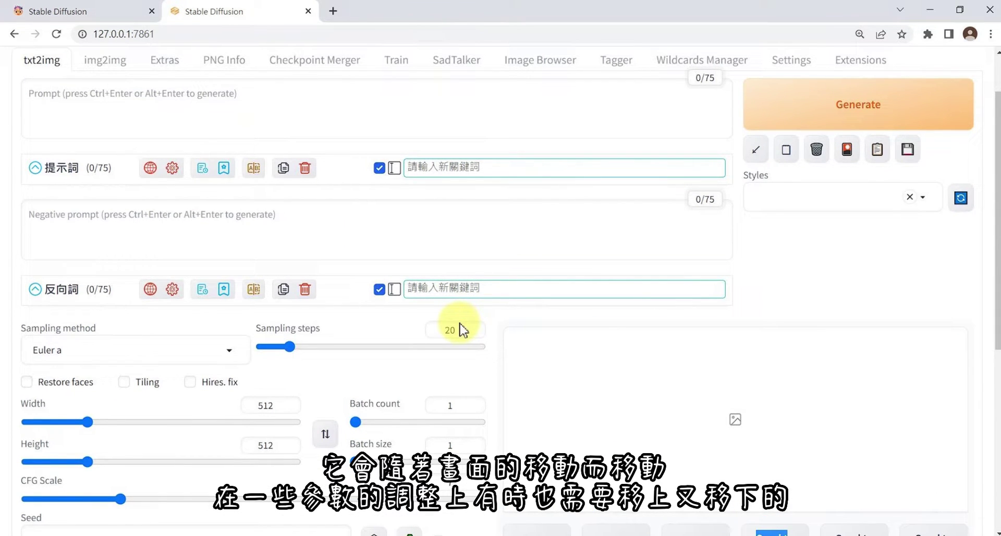
# Compare the output area and prompt tool buttons between the themed and original interfaces.
pyautogui.click(132, 11)
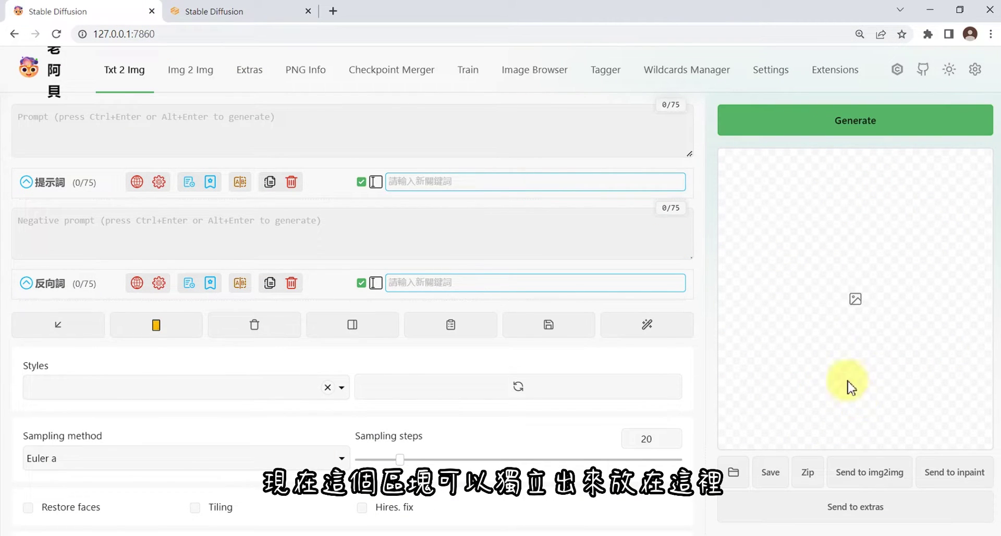
pyautogui.click(230, 11)
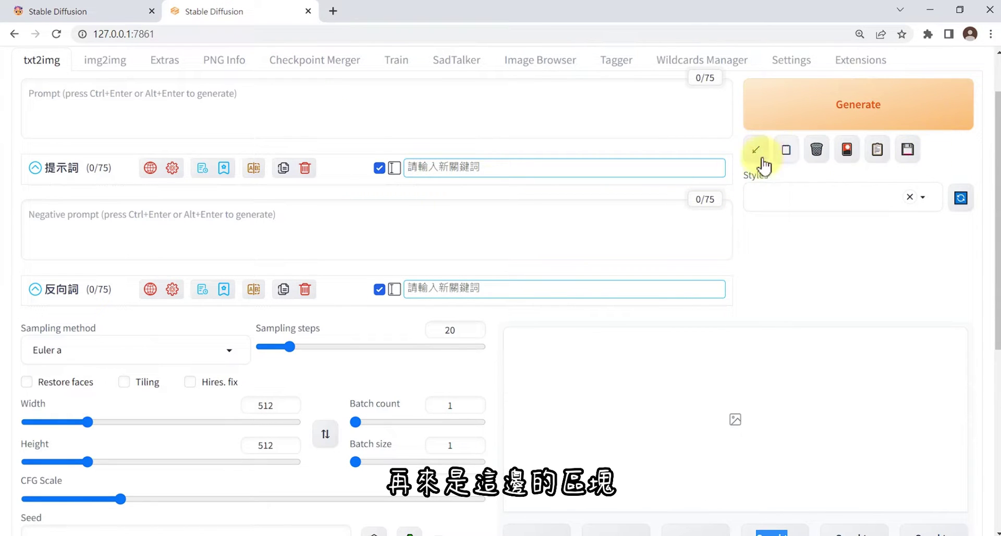
pyautogui.click(64, 17)
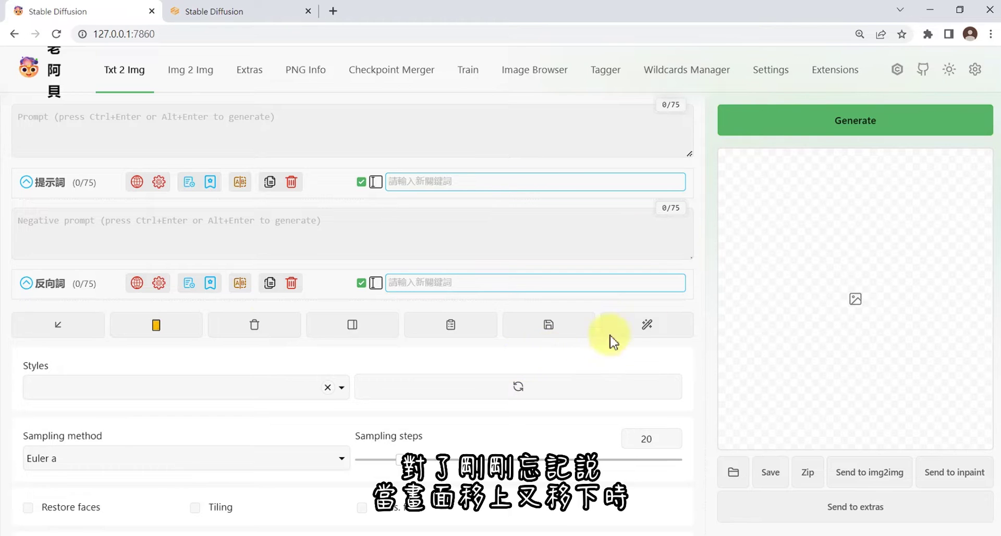
# Look through the themed interface's generation parameters and extension sections, and widen the output area to about half the page.
pyautogui.scroll(-9, 574, 320)
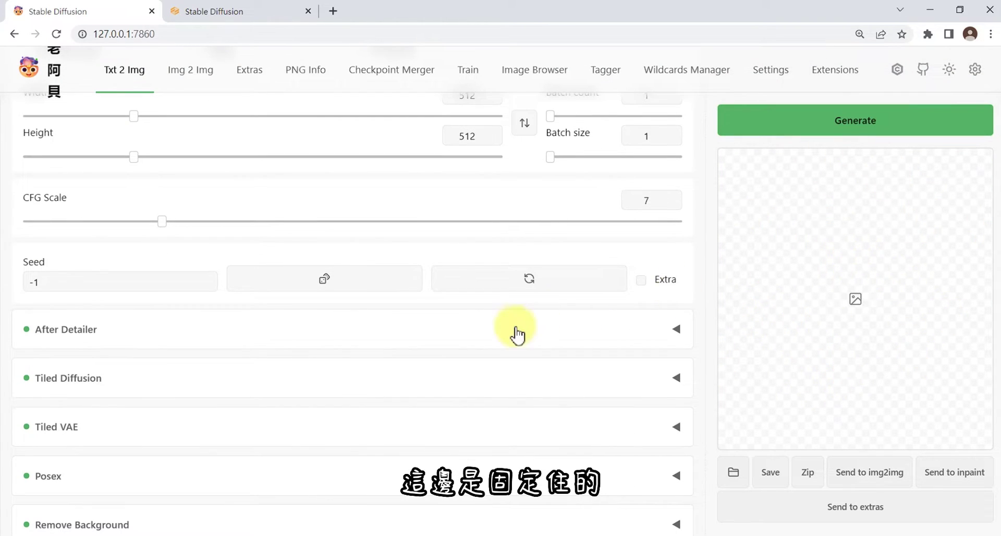
pyautogui.scroll(-4, 514, 344)
pyautogui.scroll(9, 469, 325)
pyautogui.scroll(-6, 472, 328)
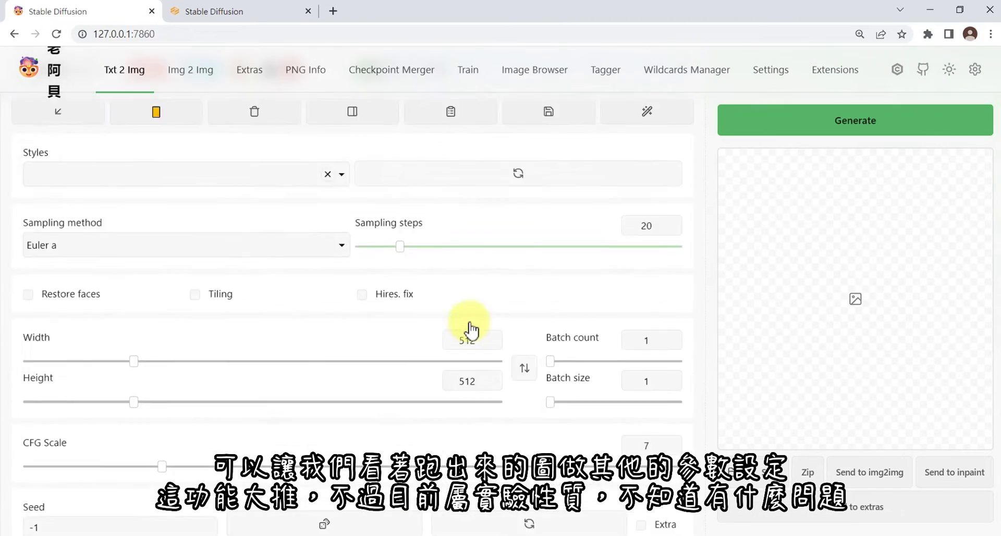
pyautogui.scroll(9, 469, 326)
pyautogui.scroll(-8, 471, 331)
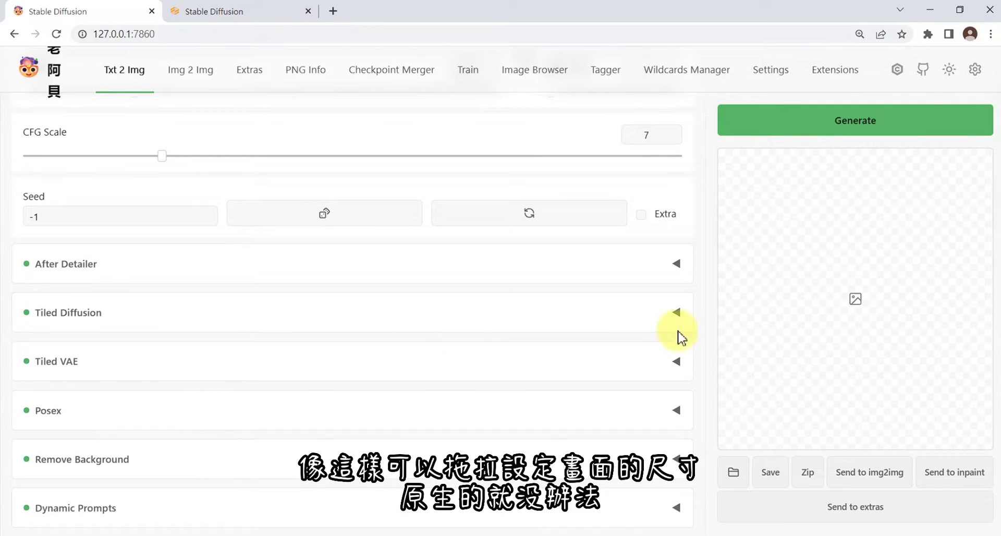
pyautogui.moveTo(708, 330); pyautogui.dragTo(508, 355)
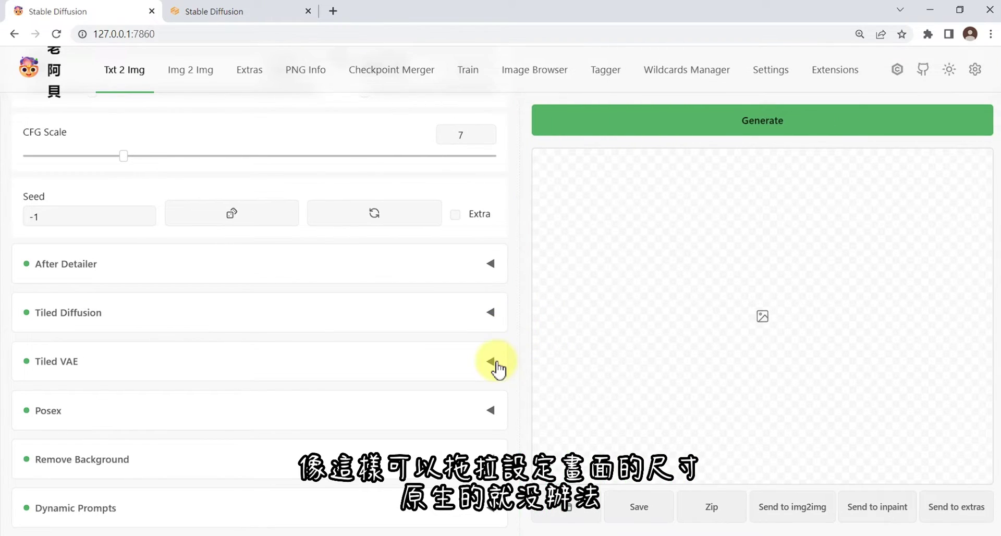
# Examine the original interface's stacked parameter layout, and return to the prompt fields of the themed interface.
pyautogui.click(241, 10)
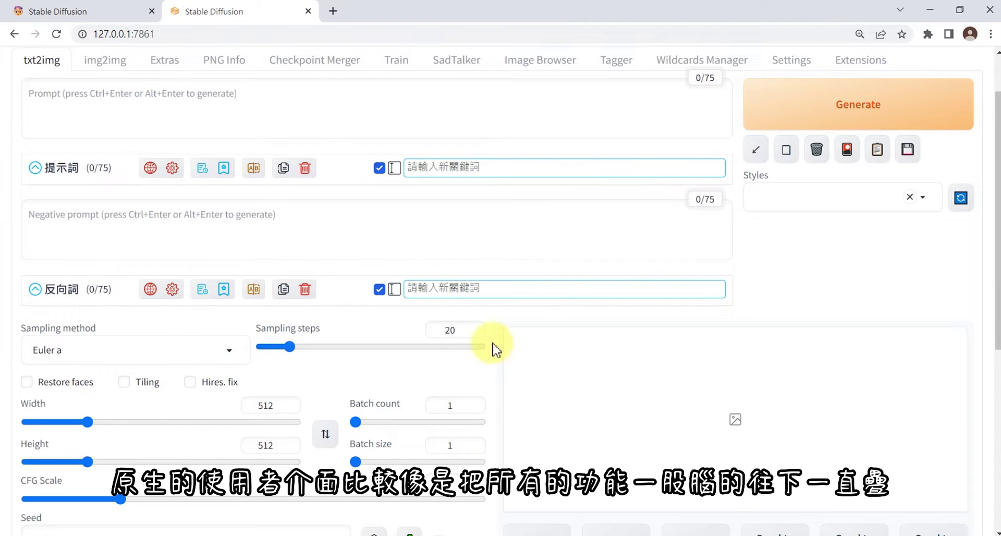
pyautogui.scroll(-3, 495, 364)
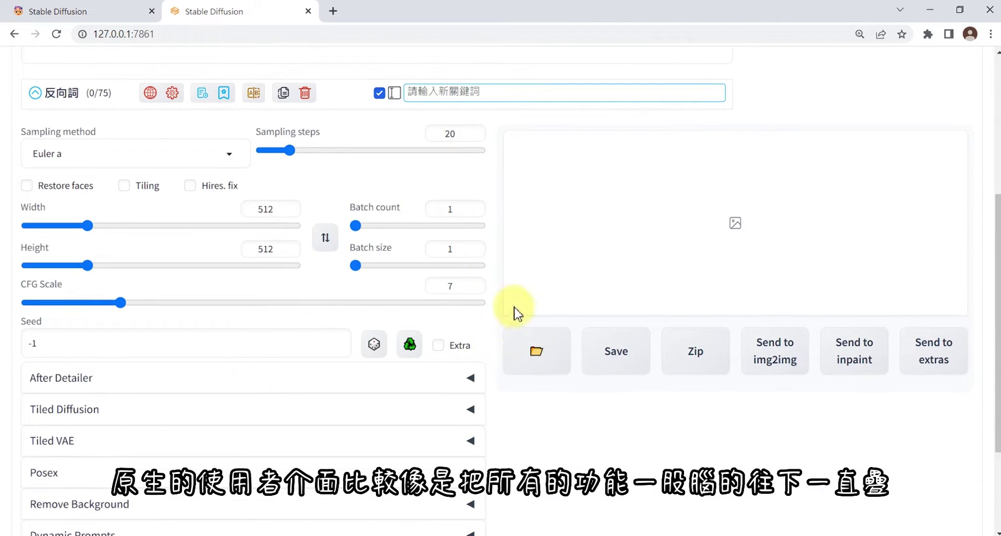
pyautogui.hotkey('ctrl', 'pageup')
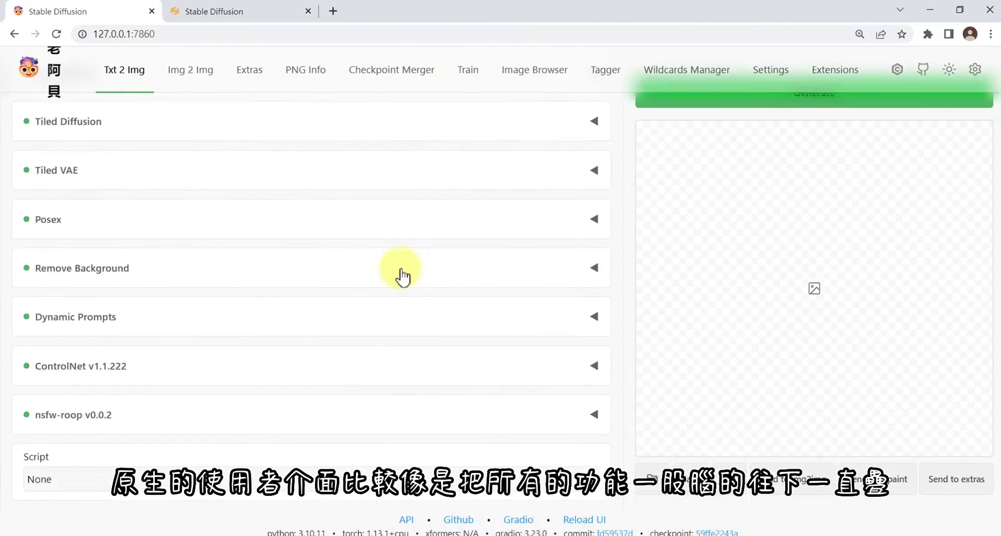
pyautogui.scroll(10, 798, 274)
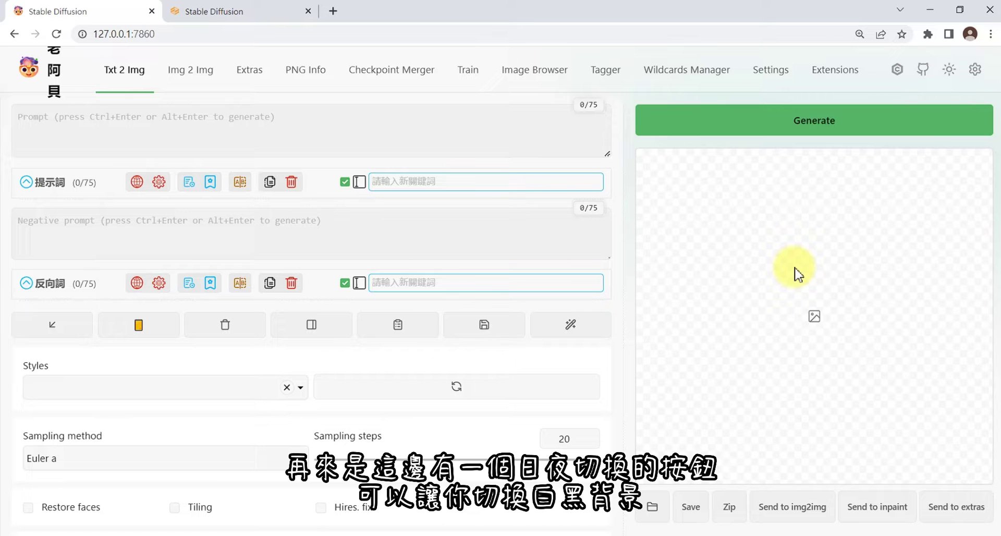
# Switch the interface to the dark theme and back to the light theme.
pyautogui.click(948, 70)
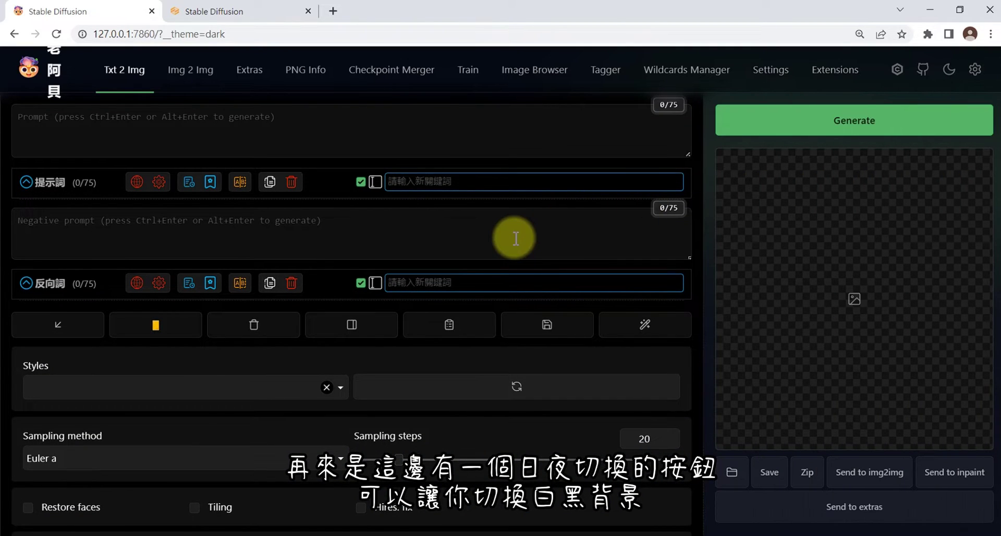
pyautogui.click(948, 70)
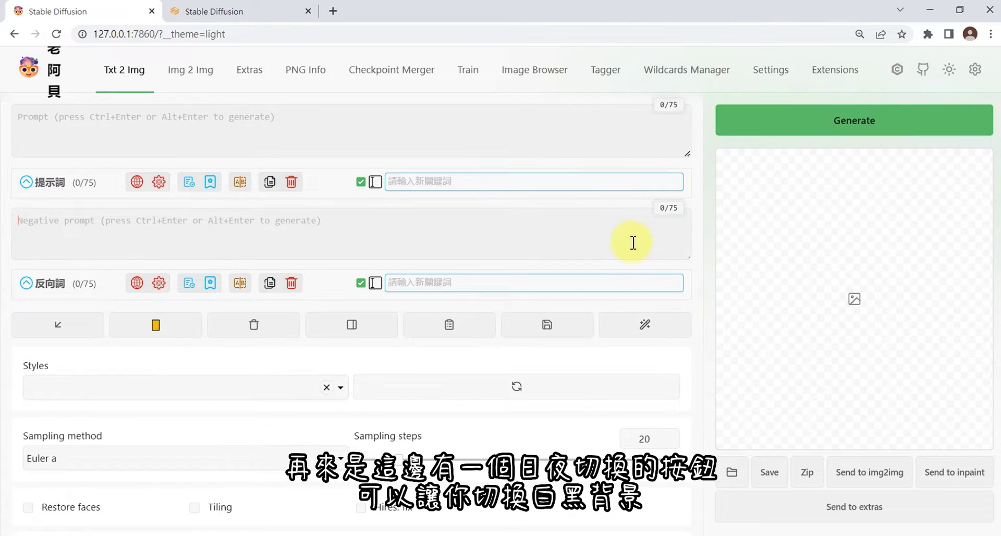
# Open the Civitai website from the themed interface's header shortcut.
pyautogui.click(896, 79)
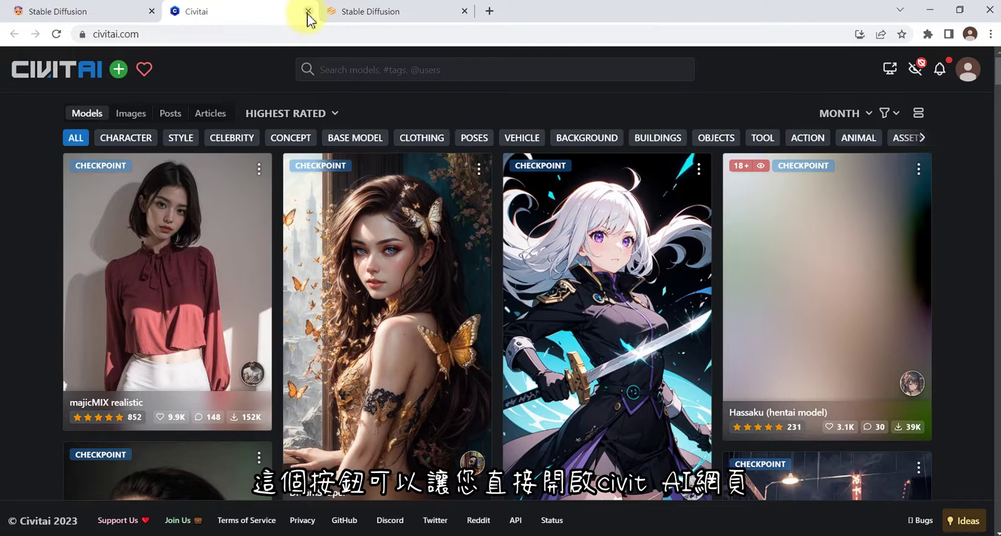
# Close the Civitai page, and open the sd-webui-lobe-theme GitHub repository from the full description of the YouTube video.
pyautogui.click(308, 11)
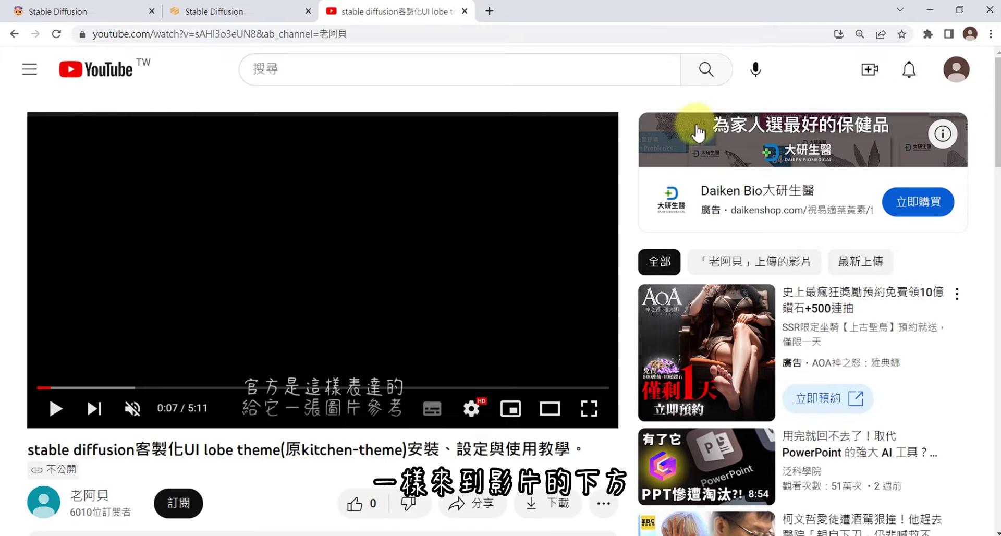
pyautogui.scroll(-7, 445, 205)
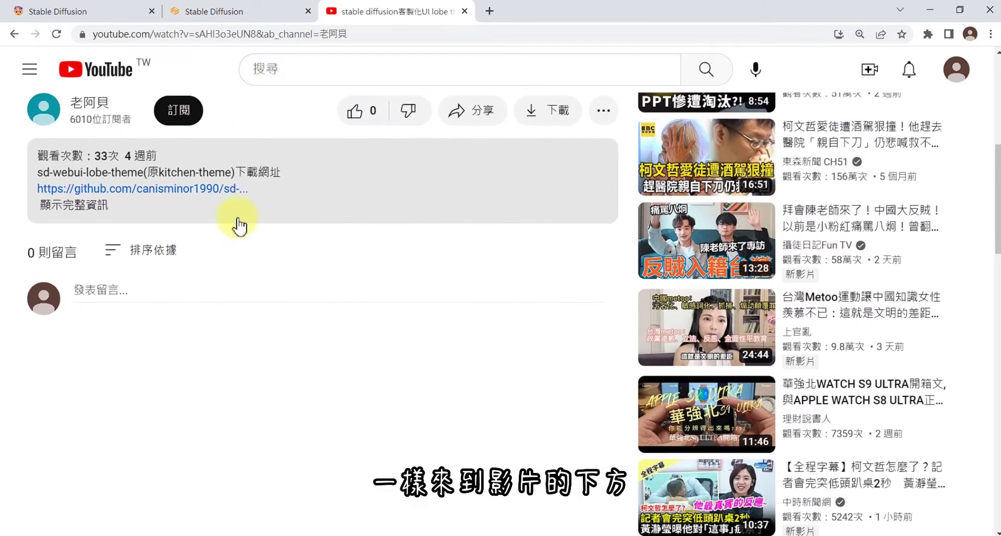
pyautogui.click(93, 211)
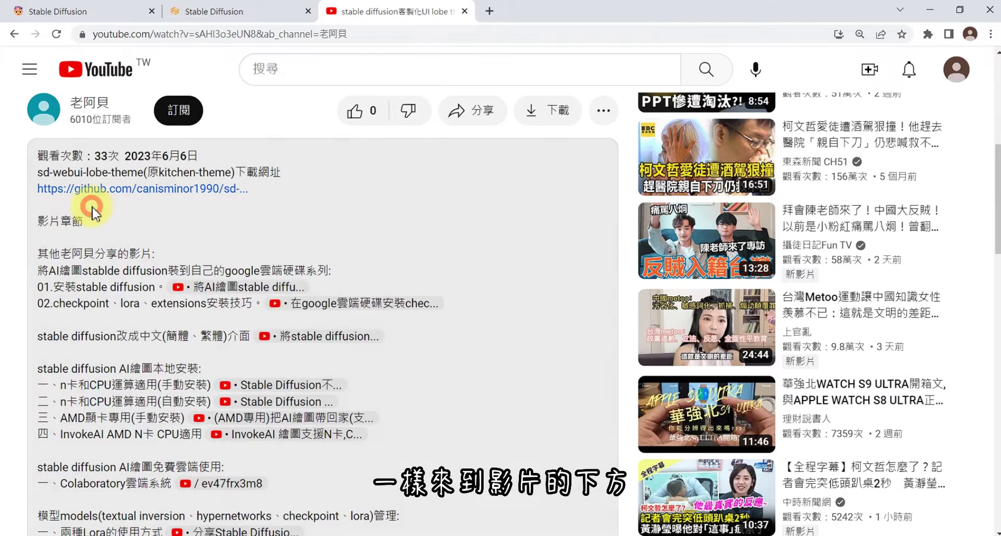
pyautogui.click(207, 192)
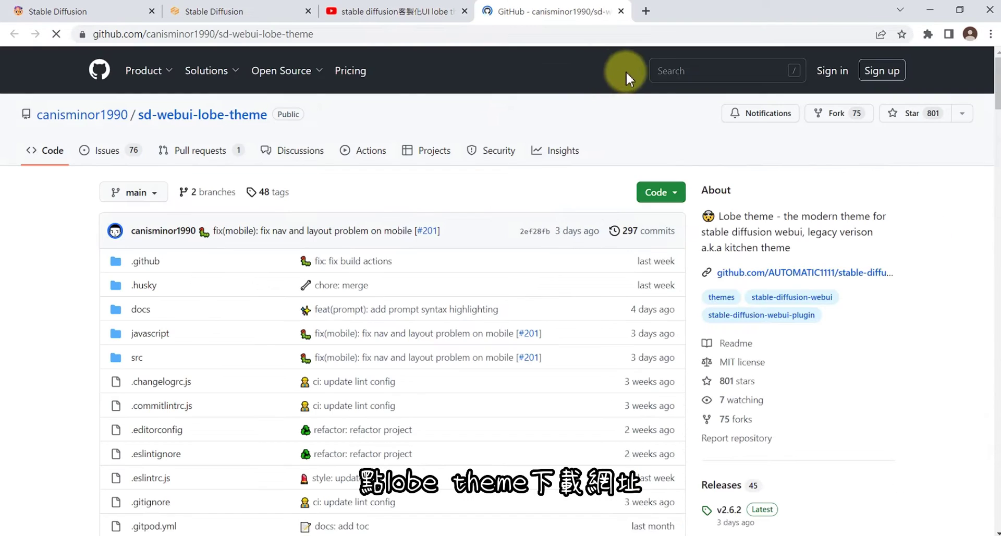
# Copy the repository's HTTPS clone URL, and close the GitHub page.
pyautogui.click(676, 192)
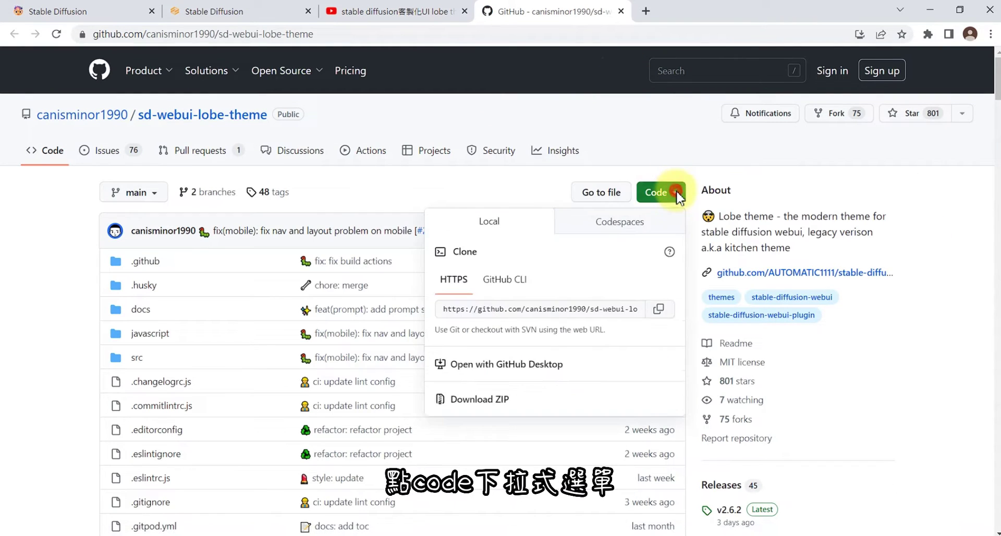
pyautogui.click(658, 309)
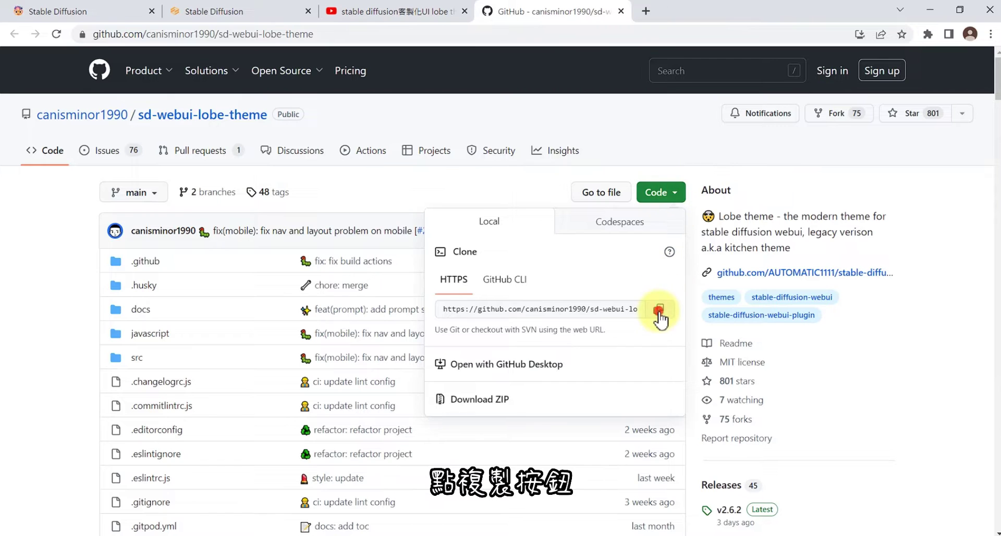
pyautogui.click(621, 11)
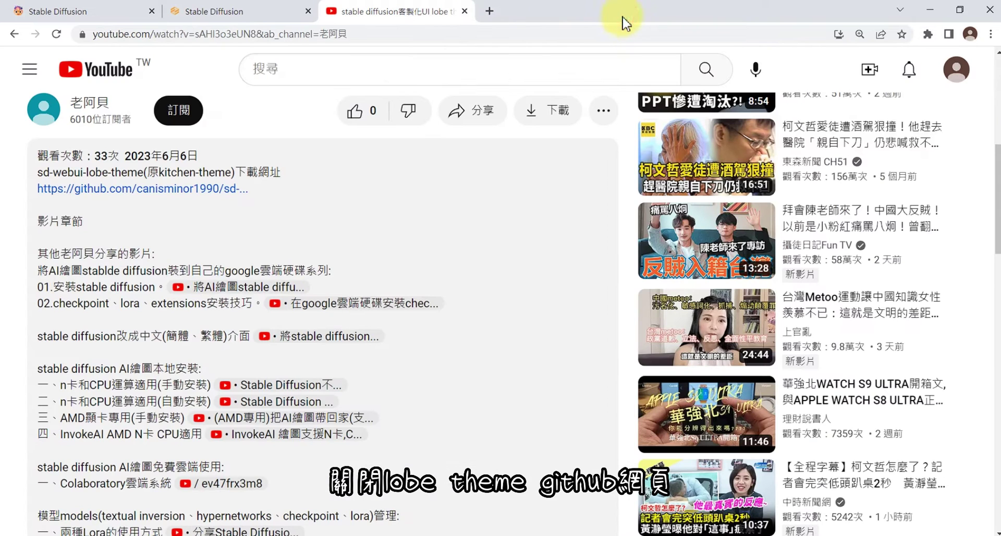
pyautogui.click(249, 11)
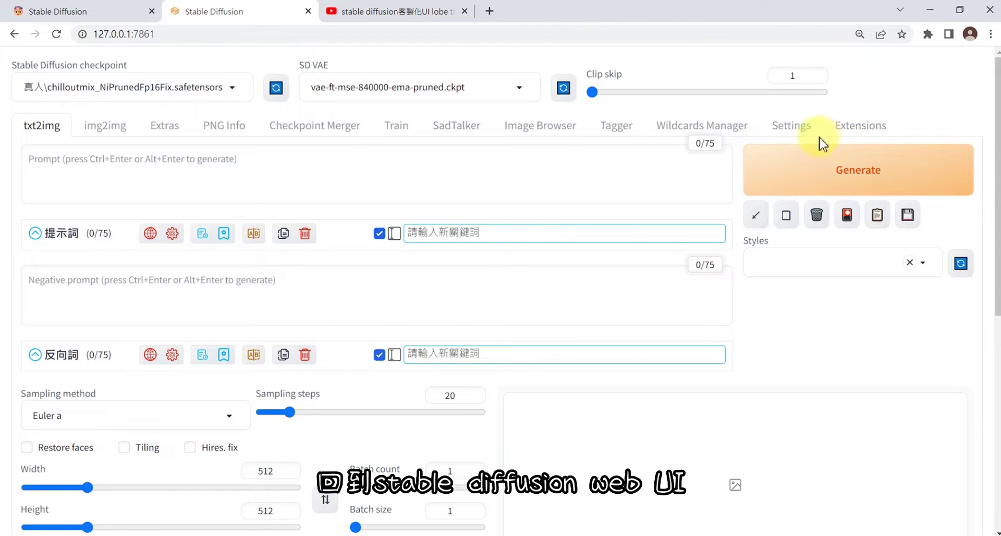
pyautogui.click(865, 130)
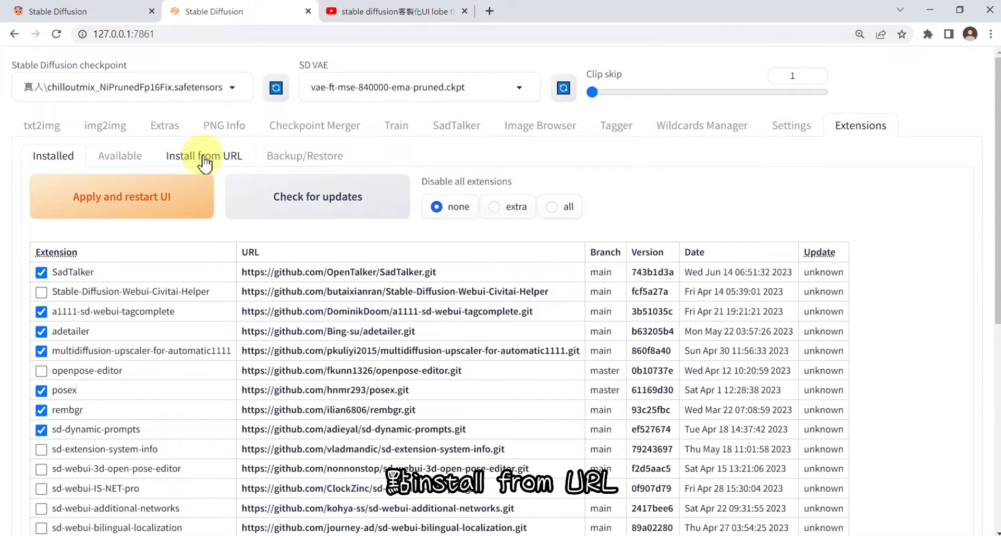
pyautogui.click(221, 159)
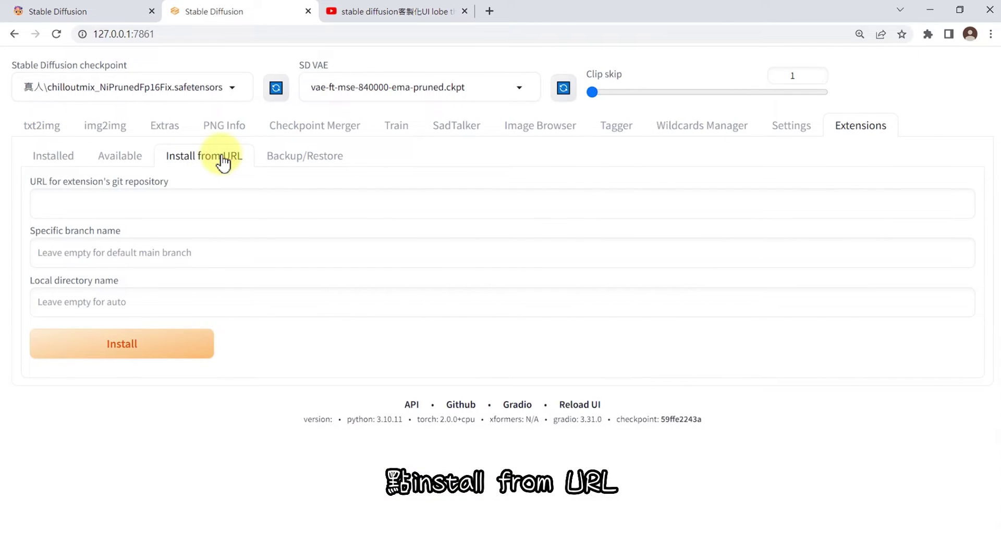
pyautogui.click(206, 199)
pyautogui.rightClick(207, 199)
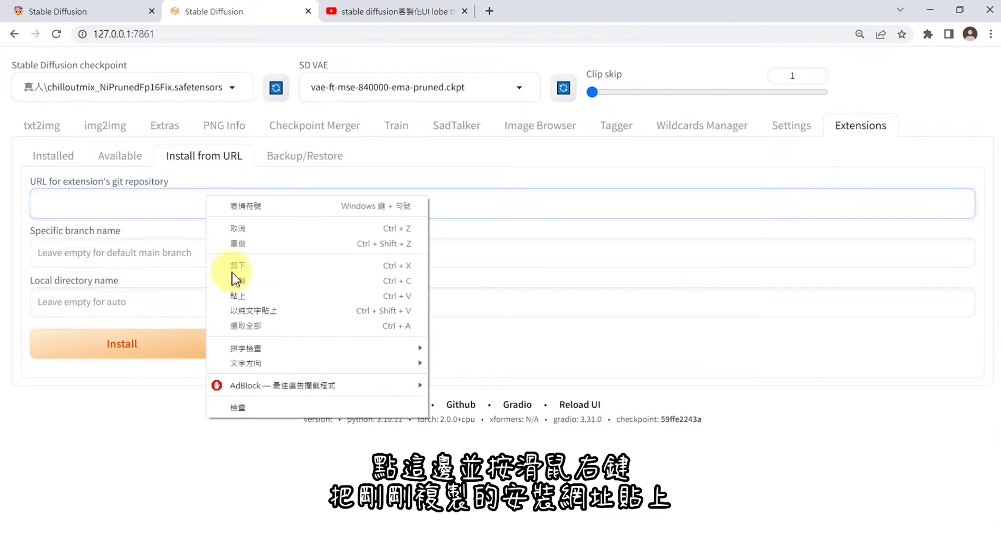
pyautogui.click(247, 291)
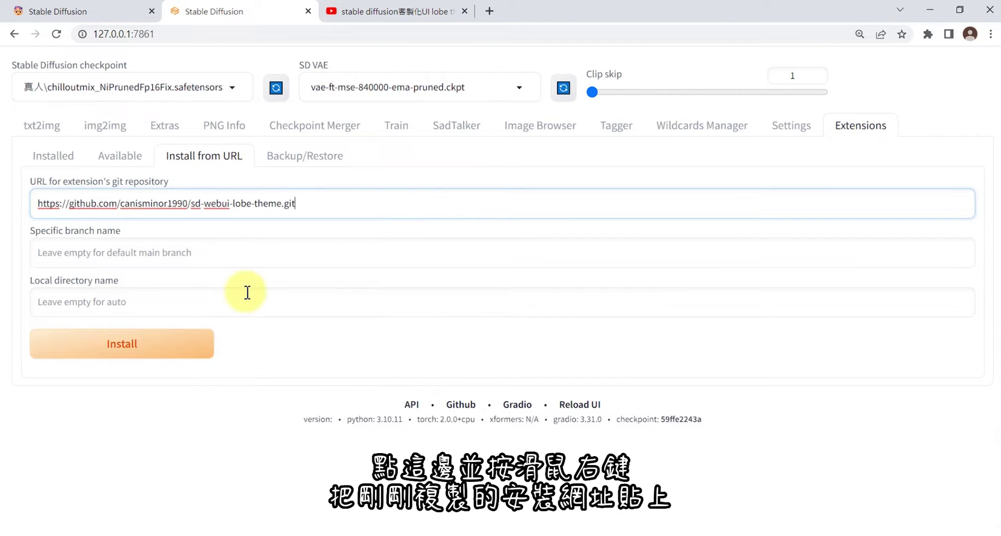
pyautogui.click(127, 350)
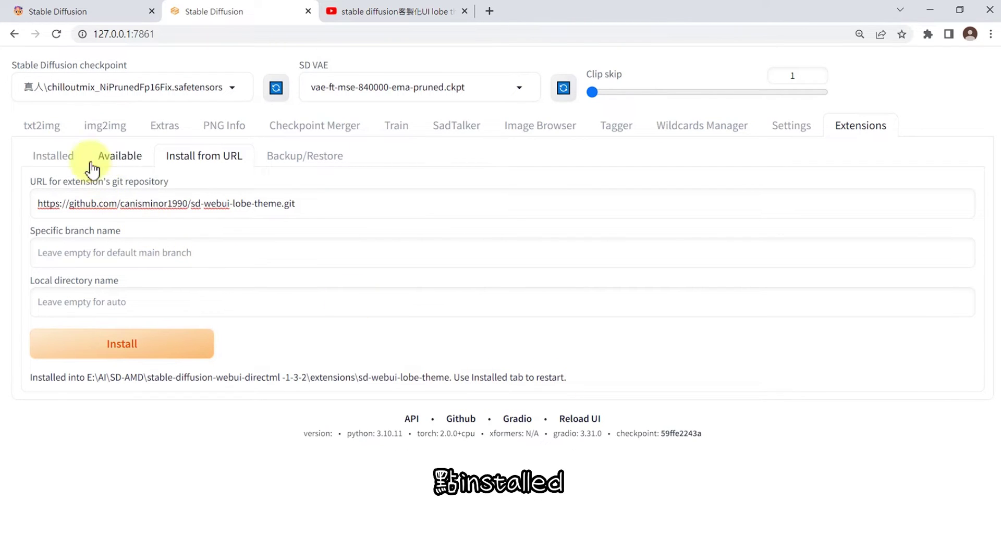
pyautogui.click(52, 156)
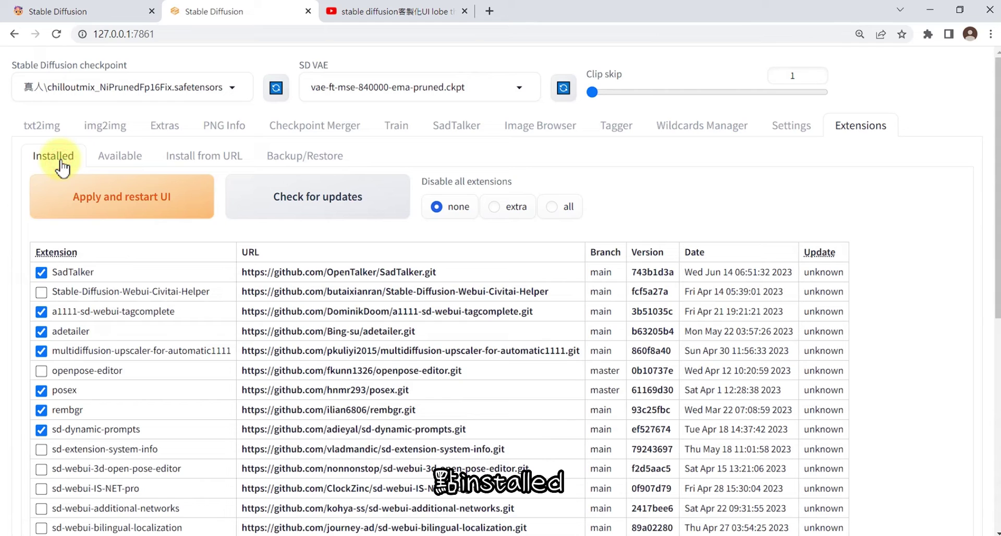
pyautogui.click(130, 200)
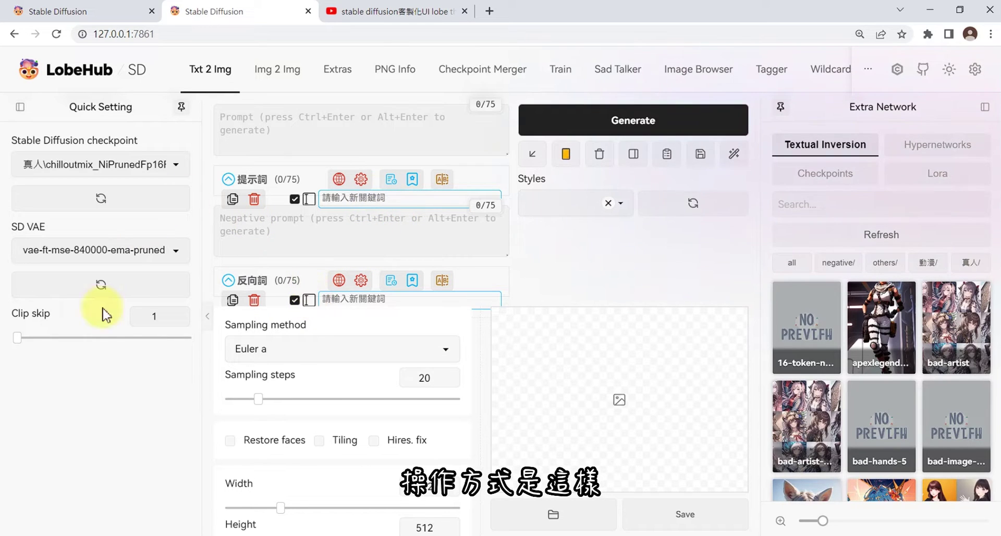
# Collapse and re-expand the Quick Setting sidebar and the Extra Network sidebar.
pyautogui.click(205, 317)
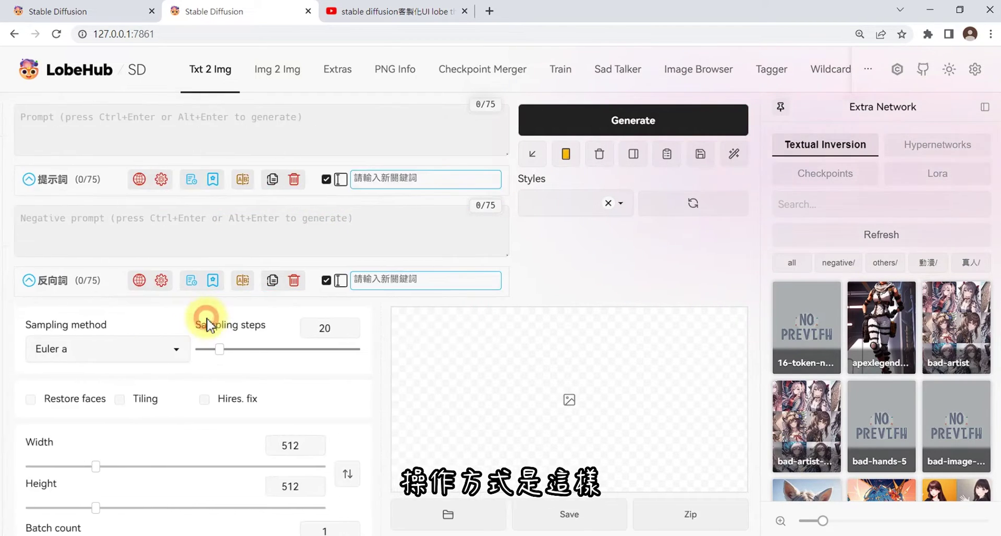
pyautogui.click(6, 319)
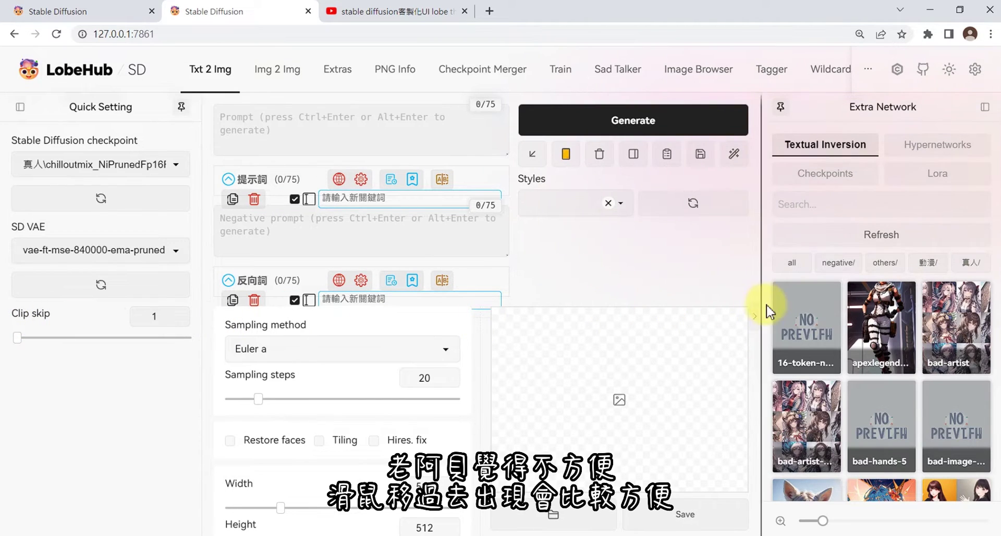
pyautogui.click(757, 317)
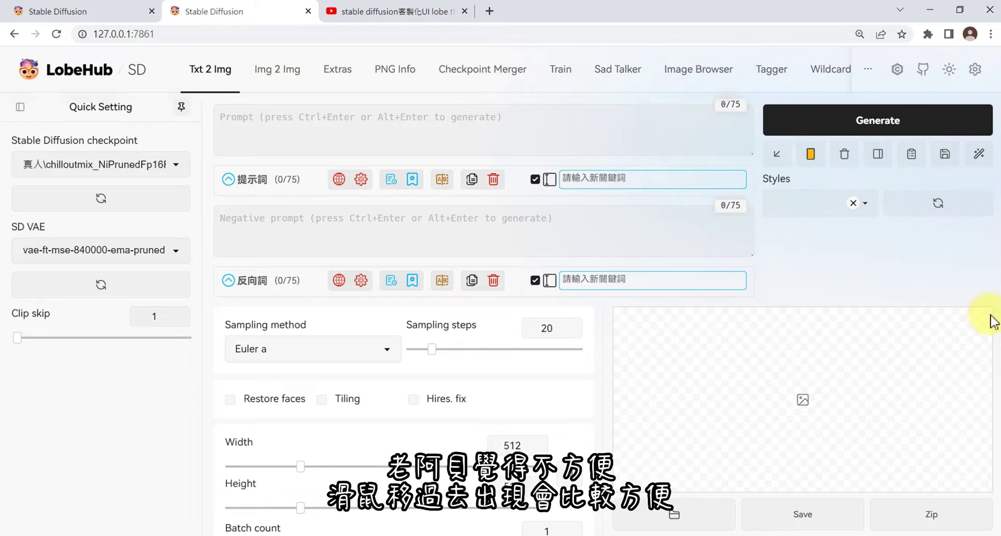
pyautogui.moveTo(995, 320)
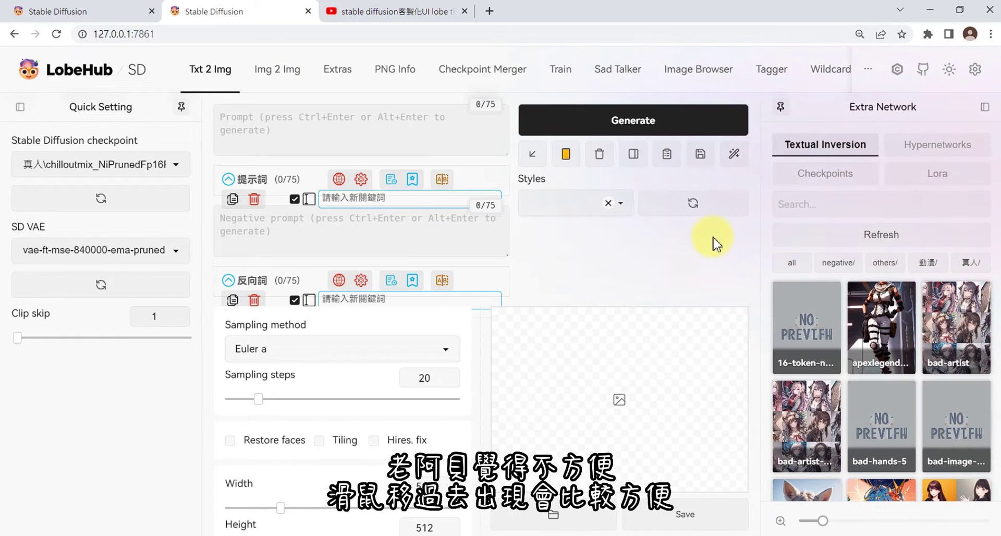
# Set the Lobe Theme language to 繁體中文 in the theme settings, and apply it by restarting the interface.
pyautogui.click(973, 73)
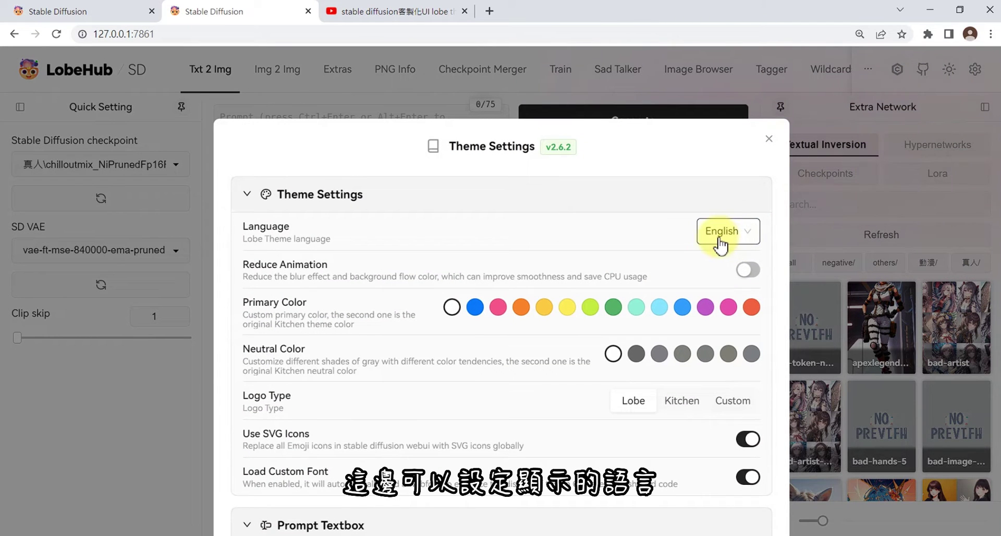
pyautogui.click(737, 230)
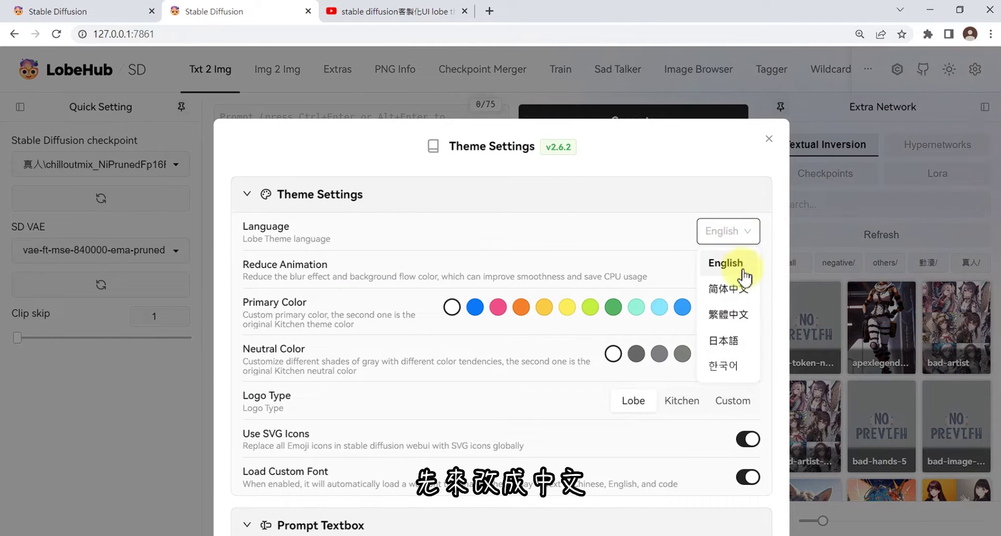
pyautogui.click(740, 315)
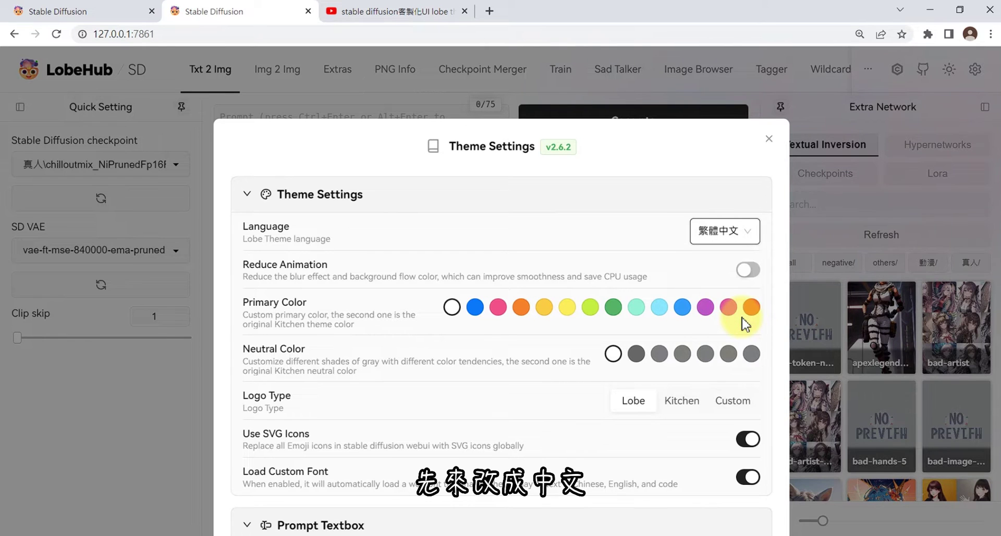
pyautogui.scroll(-2, 678, 292)
pyautogui.scroll(-12, 654, 313)
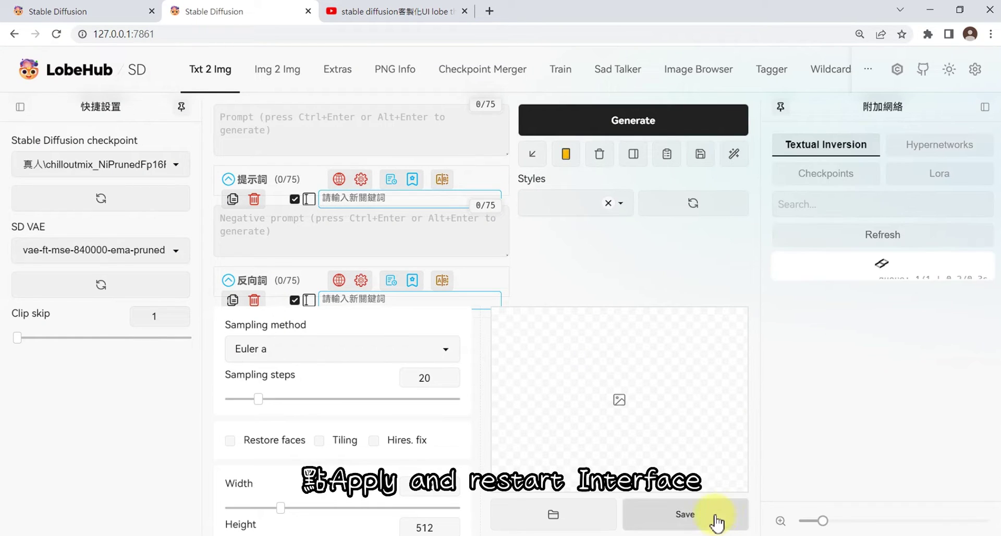
# In the theme settings, choose a blue primary color, a white neutral color and the custom (自訂) logo type.
pyautogui.click(975, 71)
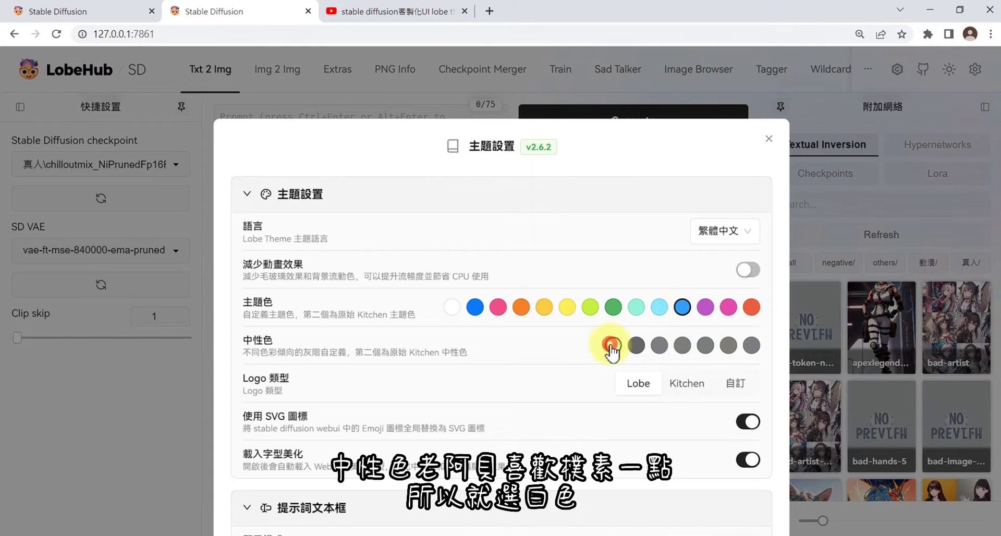
pyautogui.scroll(-2, 613, 365)
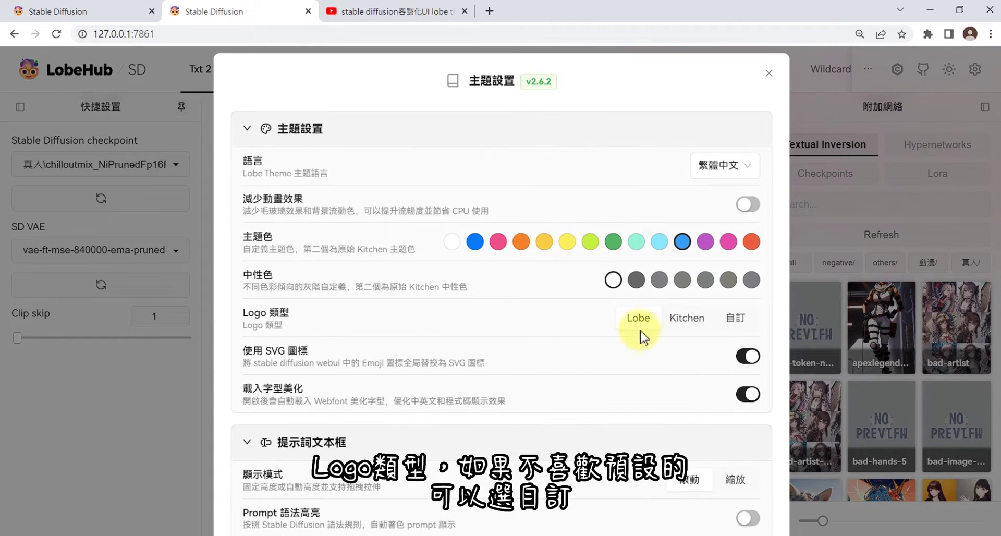
pyautogui.click(742, 329)
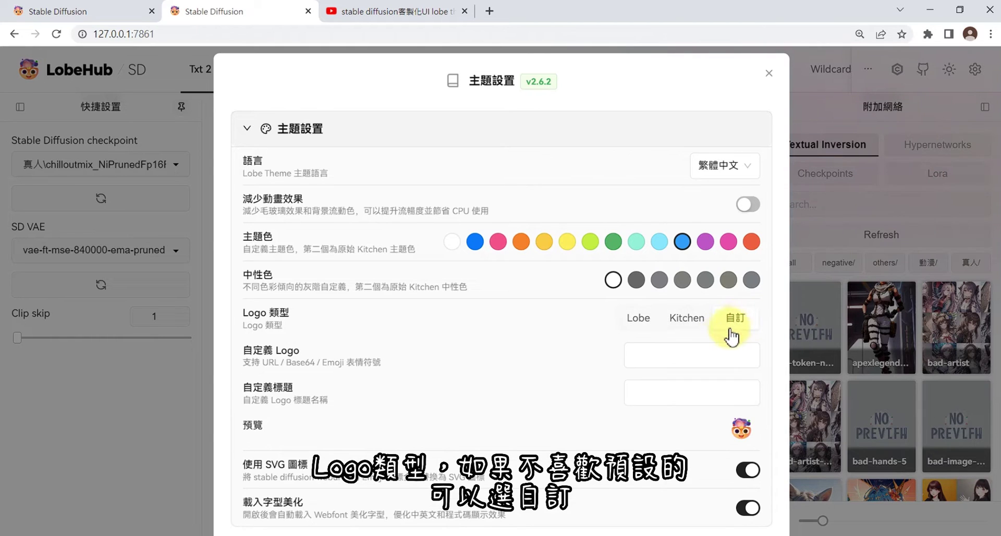
pyautogui.click(668, 386)
pyautogui.click(639, 353)
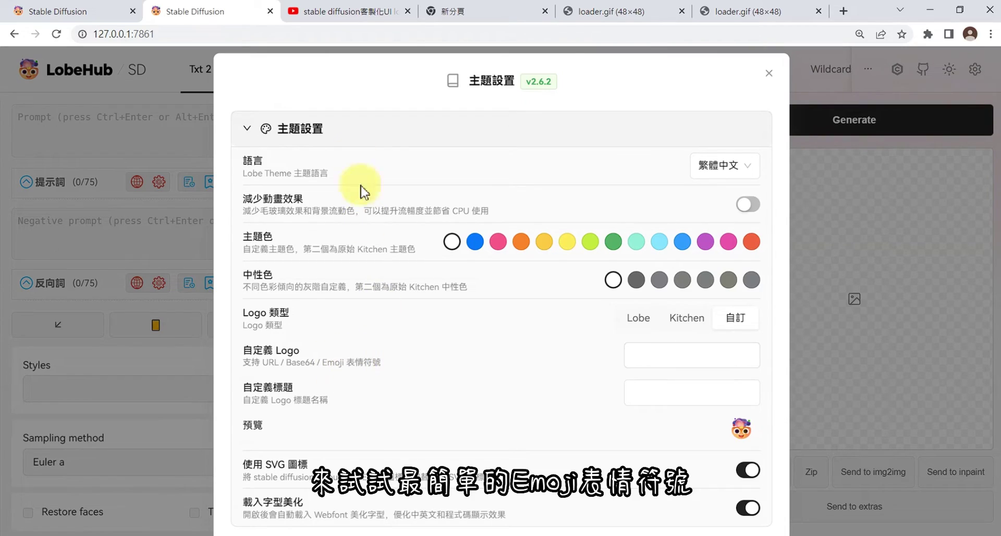
# Switch to the YouTube video page, start a comment, and open its emoji picker to browse the available emojis.
pyautogui.click(356, 12)
pyautogui.scroll(-15, 280, 330)
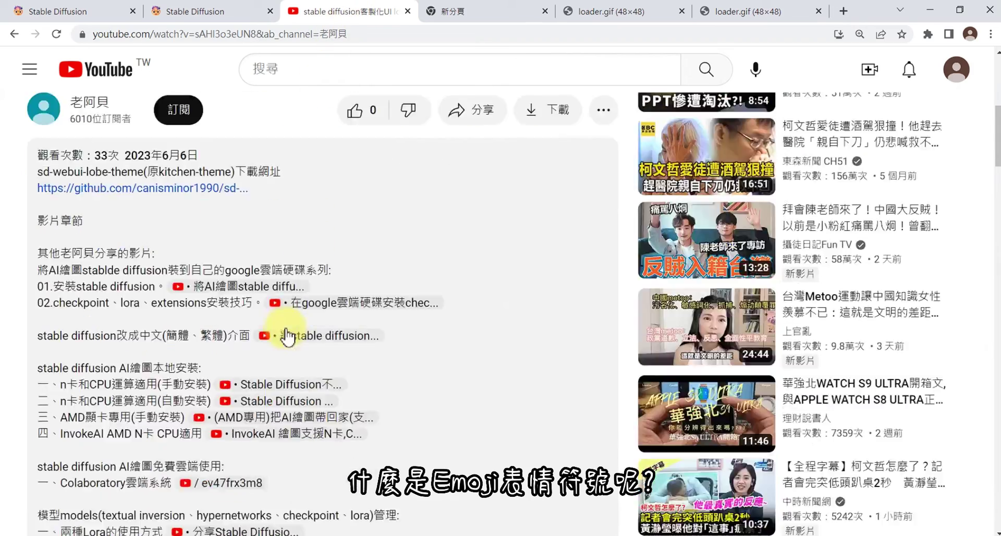
pyautogui.click(269, 332)
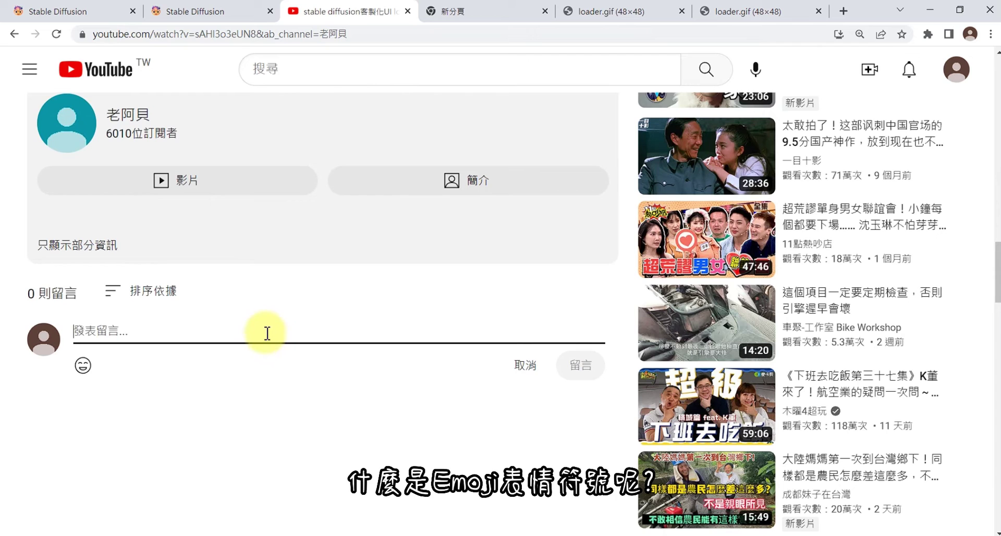
pyautogui.click(82, 365)
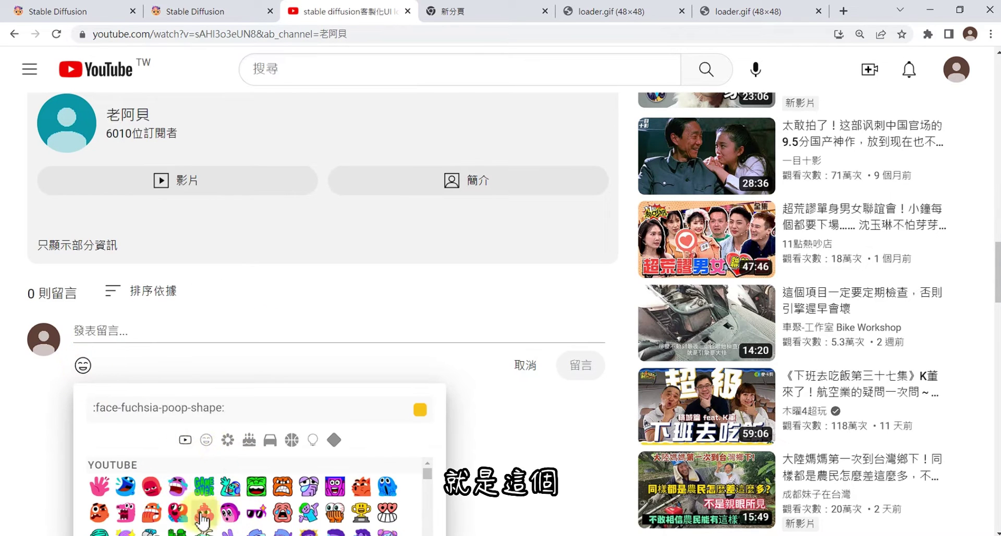
pyautogui.scroll(-5, 204, 495)
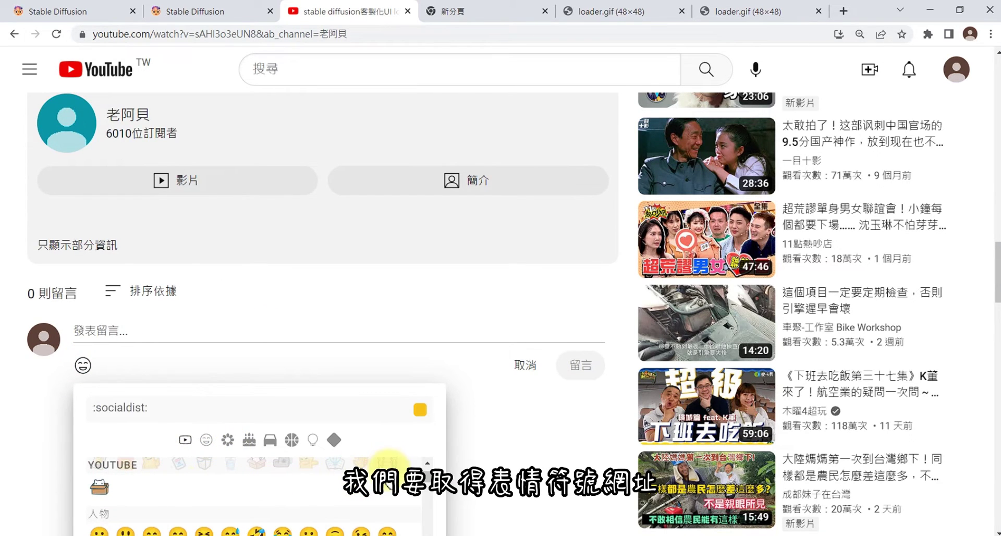
pyautogui.scroll(-4, 509, 455)
pyautogui.scroll(5, 290, 365)
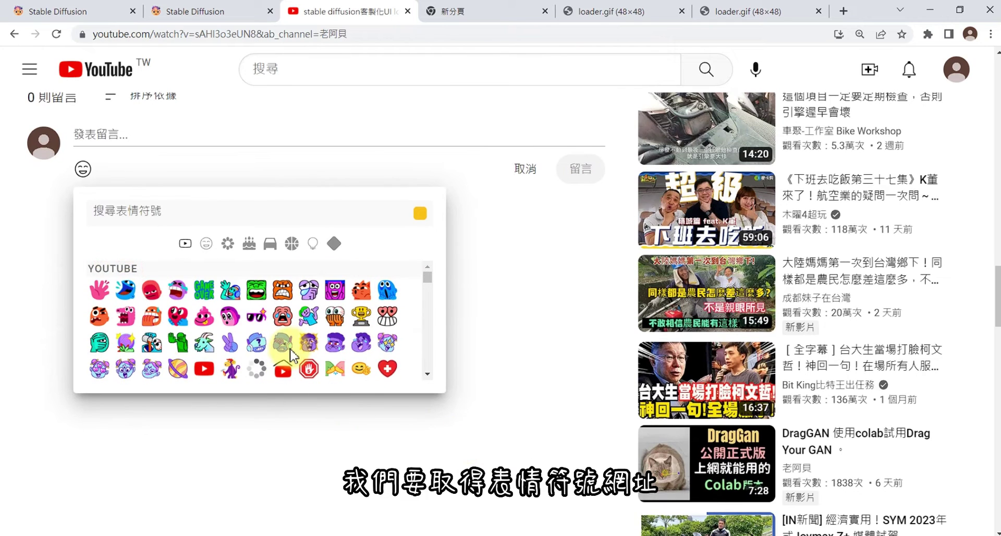
# Insert the orange face emoji into the YouTube comment, expose its image URL in the comment text, and copy that URL.
pyautogui.click(152, 323)
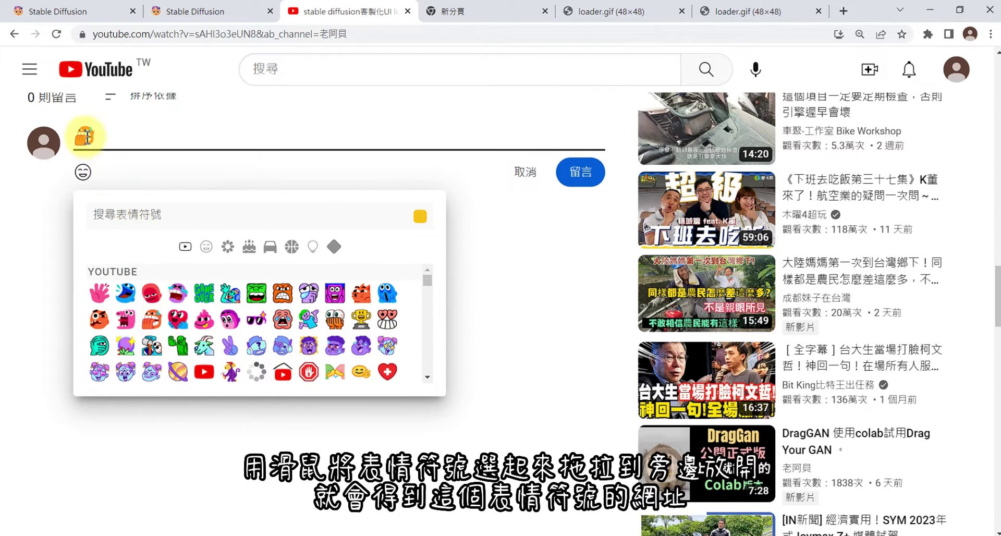
pyautogui.moveTo(95, 139); pyautogui.dragTo(139, 144)
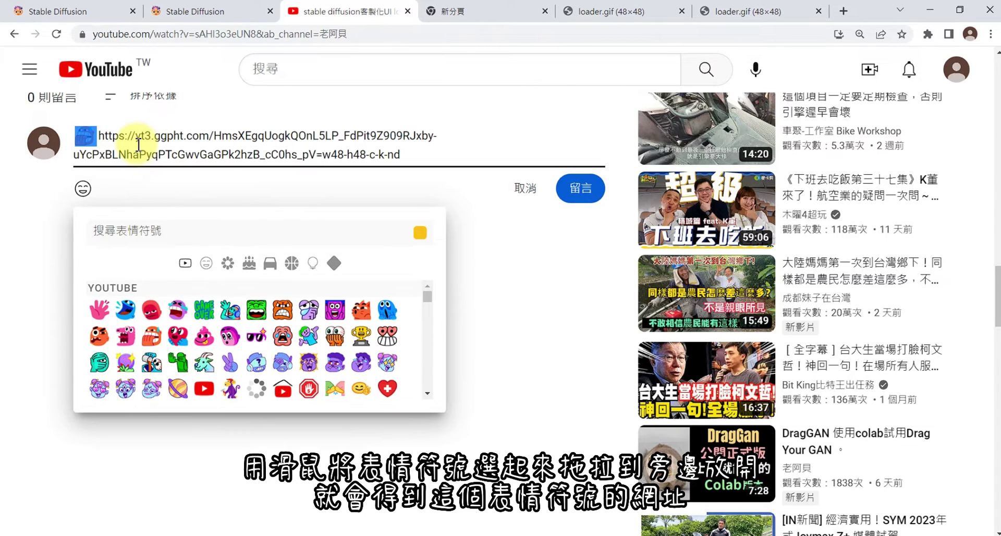
pyautogui.moveTo(399, 154); pyautogui.dragTo(106, 138)
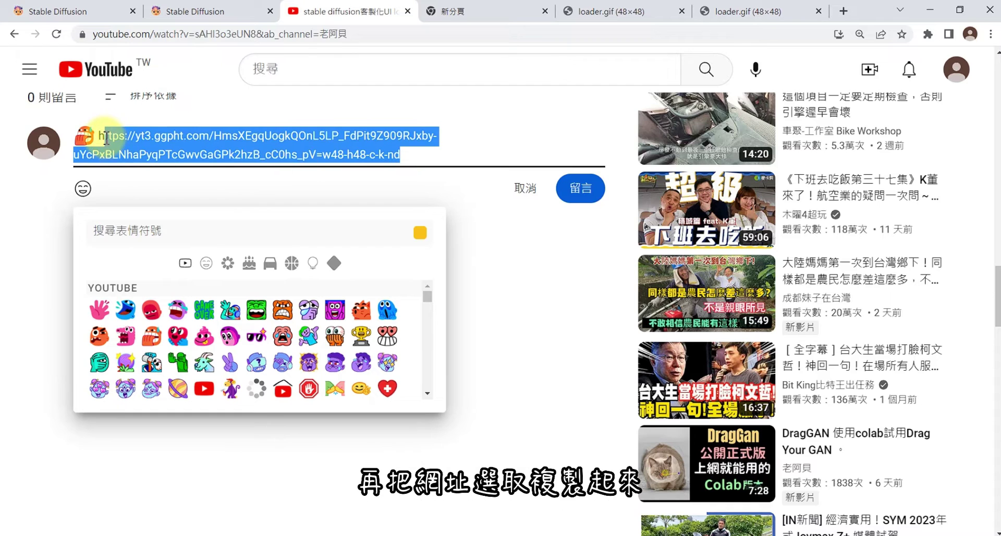
pyautogui.rightClick(174, 143)
pyautogui.click(209, 188)
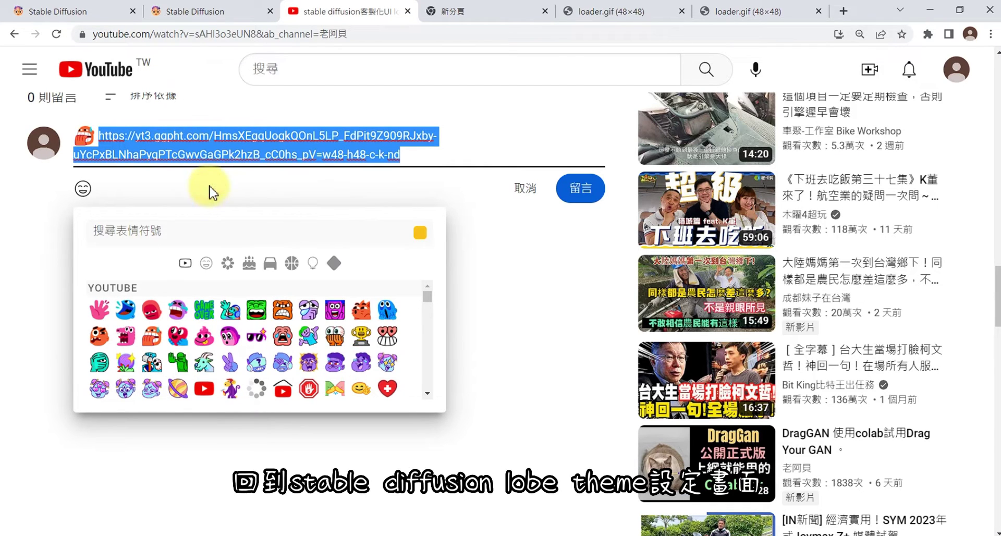
# Back in the Lobe theme settings, paste the copied emoji URL as the custom logo (自定義 Logo) and set the custom title to 老阿貝SD.
pyautogui.click(207, 16)
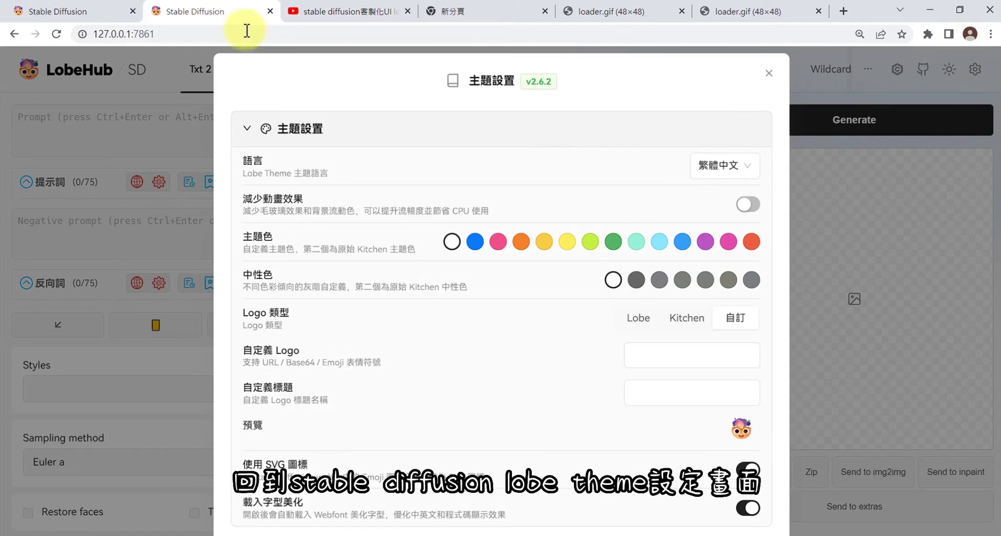
pyautogui.click(653, 354)
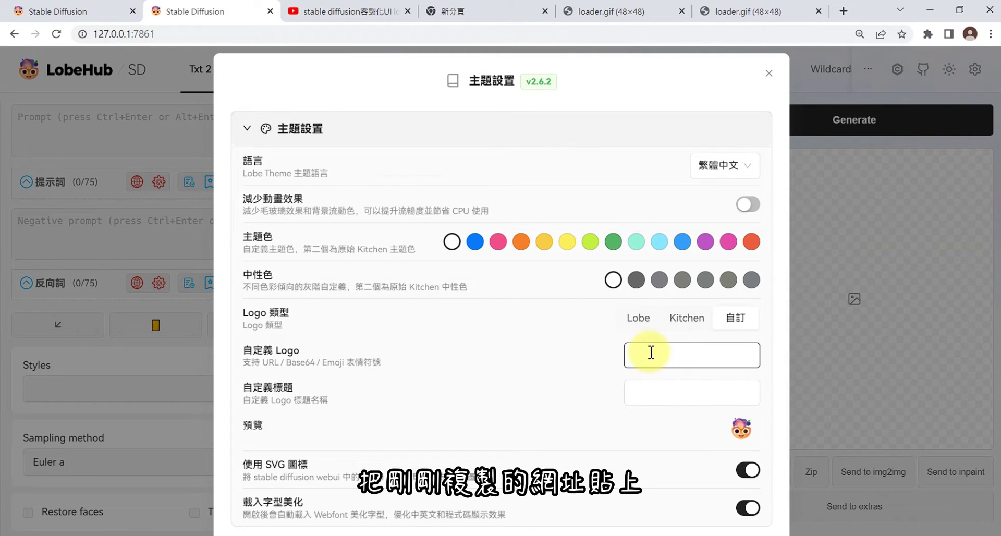
pyautogui.rightClick(651, 353)
pyautogui.click(689, 230)
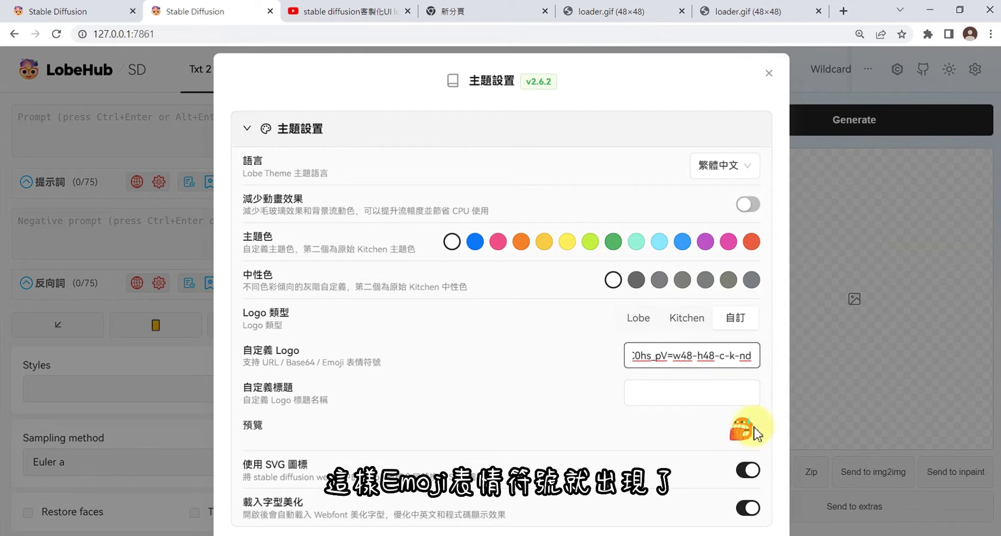
pyautogui.click(684, 392)
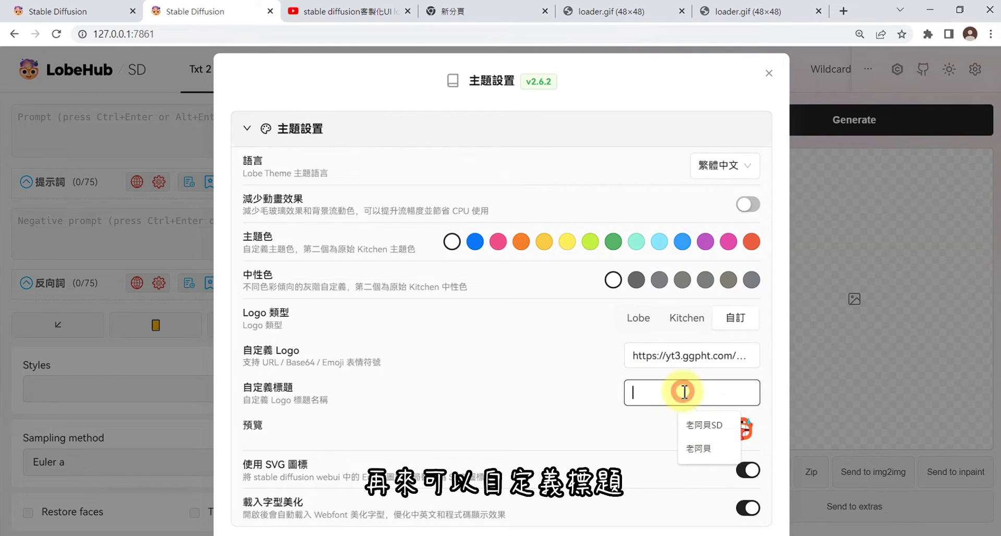
pyautogui.click(704, 425)
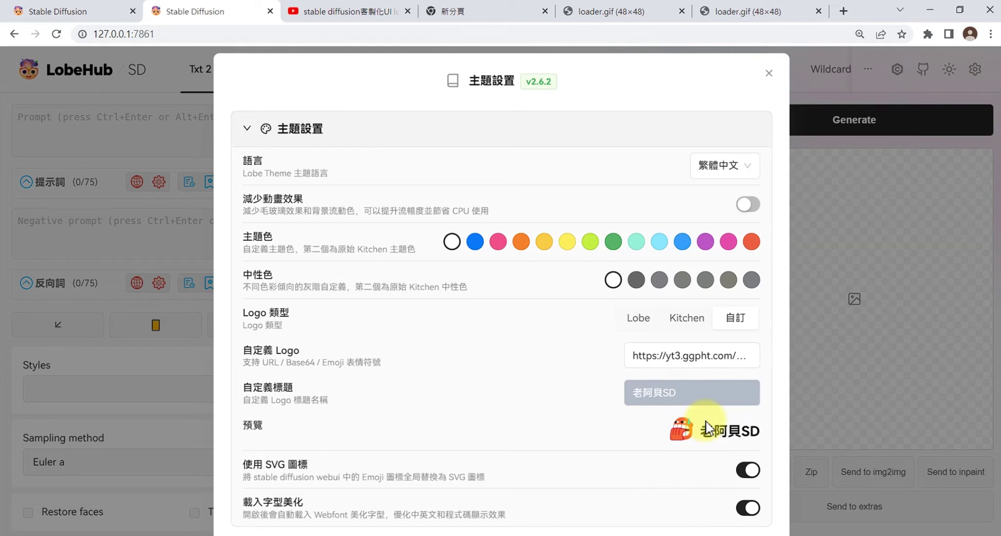
# Review the prompt text box (提示詞文本框) and layout (佈局設置) options in the theme settings, checking the other Stable Diffusion tab for comparison.
pyautogui.scroll(-4, 705, 421)
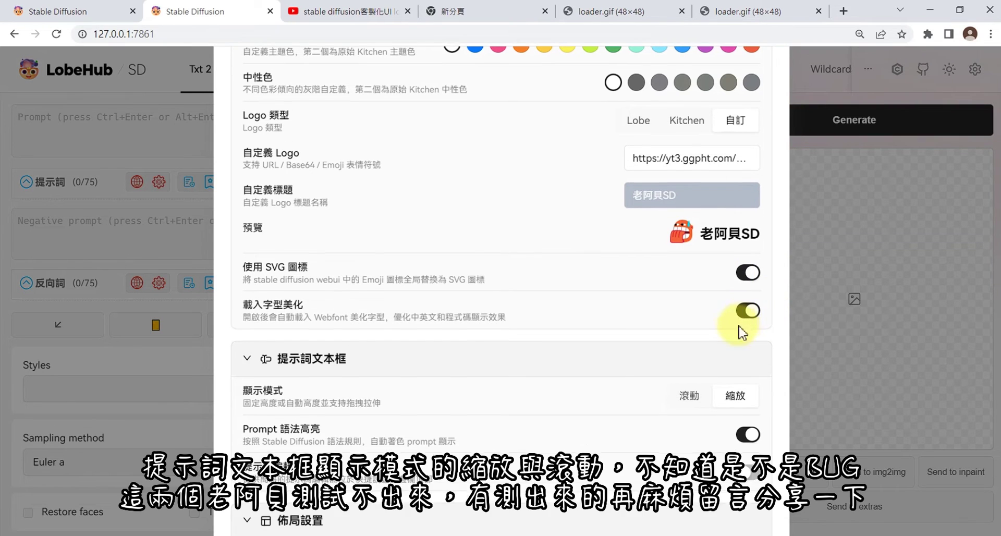
pyautogui.scroll(-3, 743, 331)
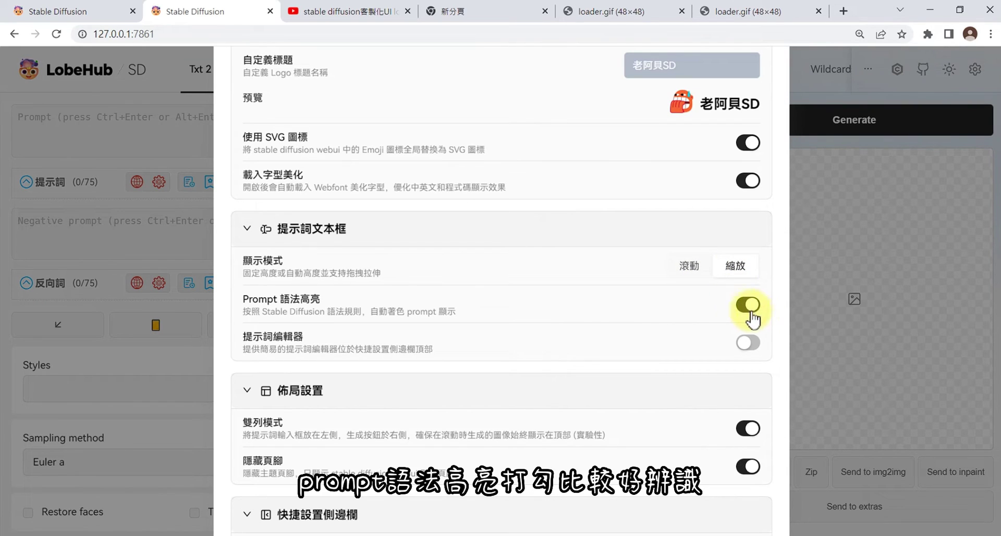
pyautogui.scroll(-2, 755, 318)
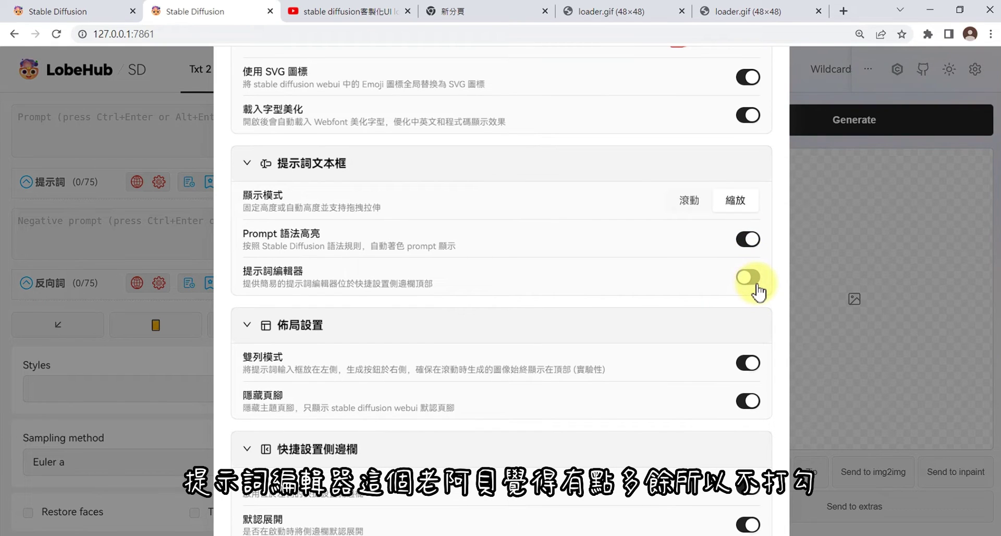
pyautogui.click(21, 10)
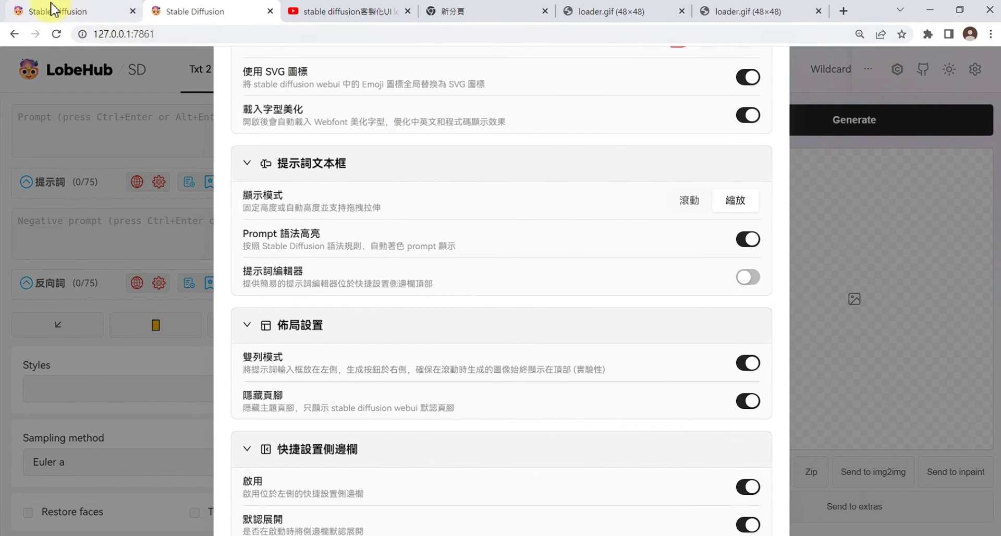
pyautogui.moveTo(11, 179)
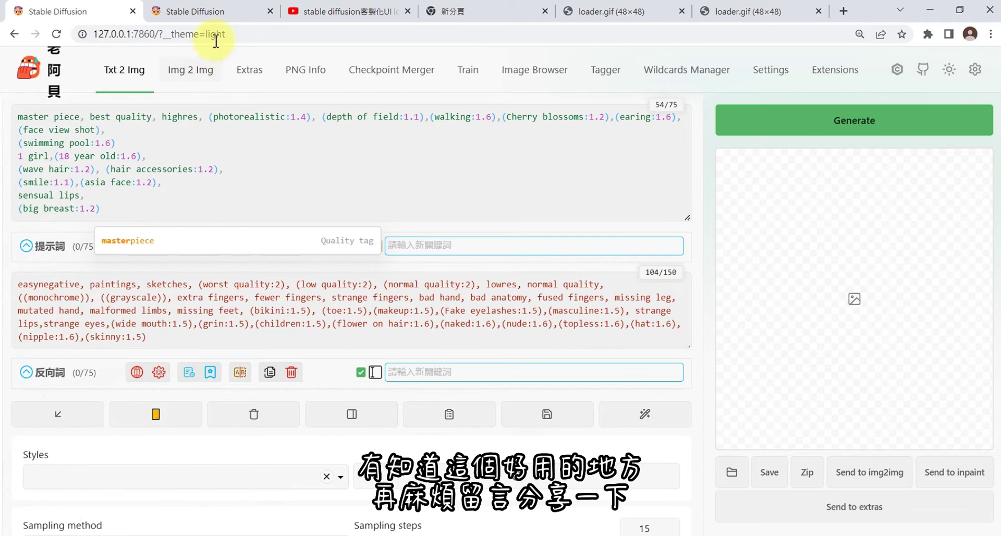
pyautogui.click(224, 10)
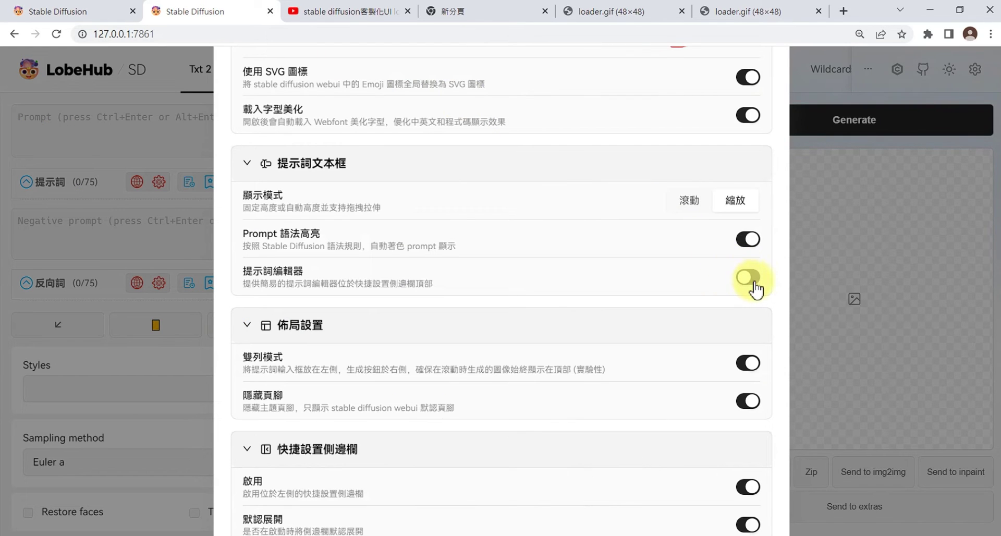
pyautogui.scroll(-2, 753, 291)
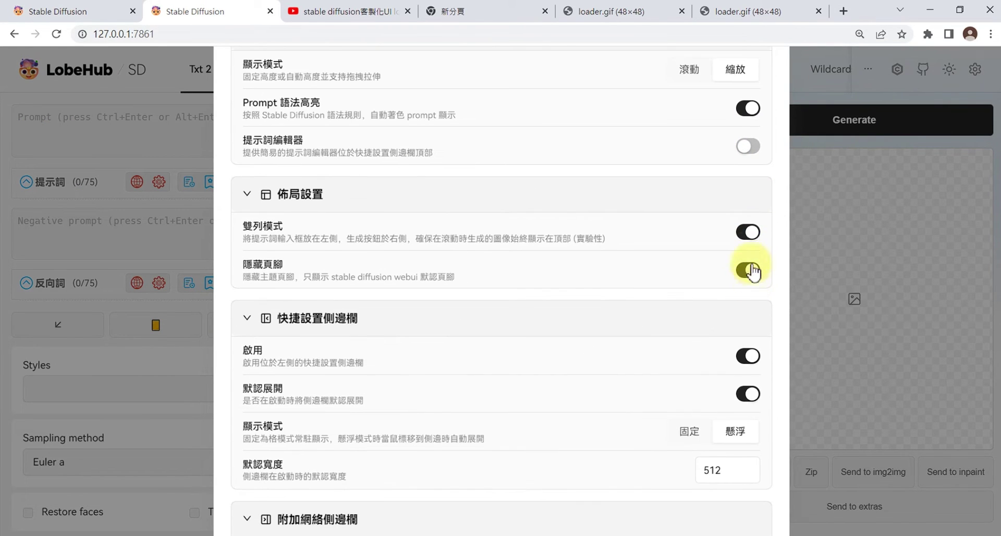